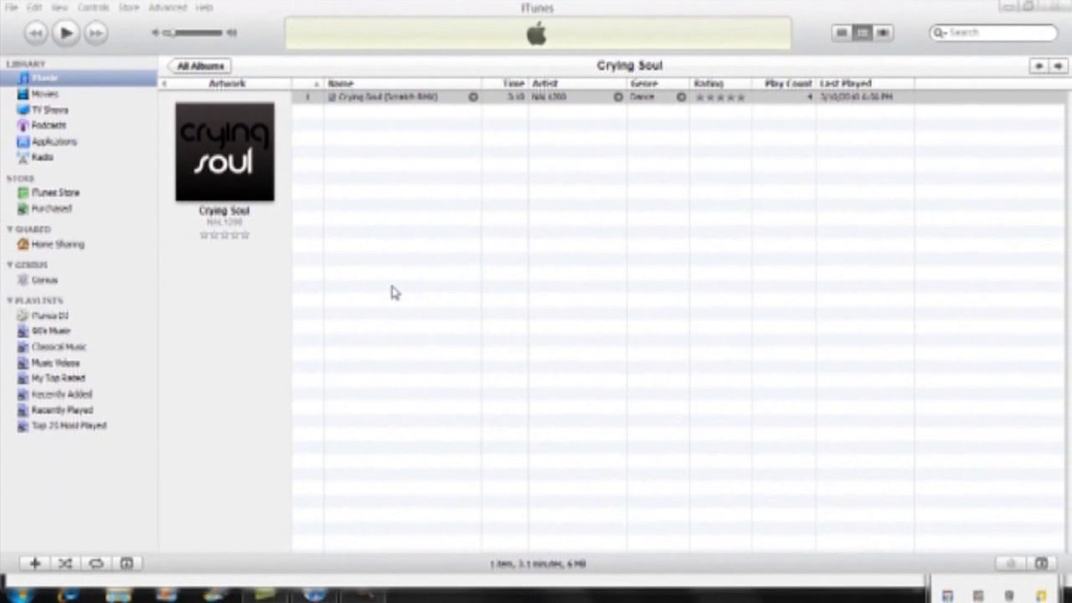
Switch to GIMP, restore the Layers panel and move it out of the way
{"action": "left_click", "coordinate": [362, 591]}
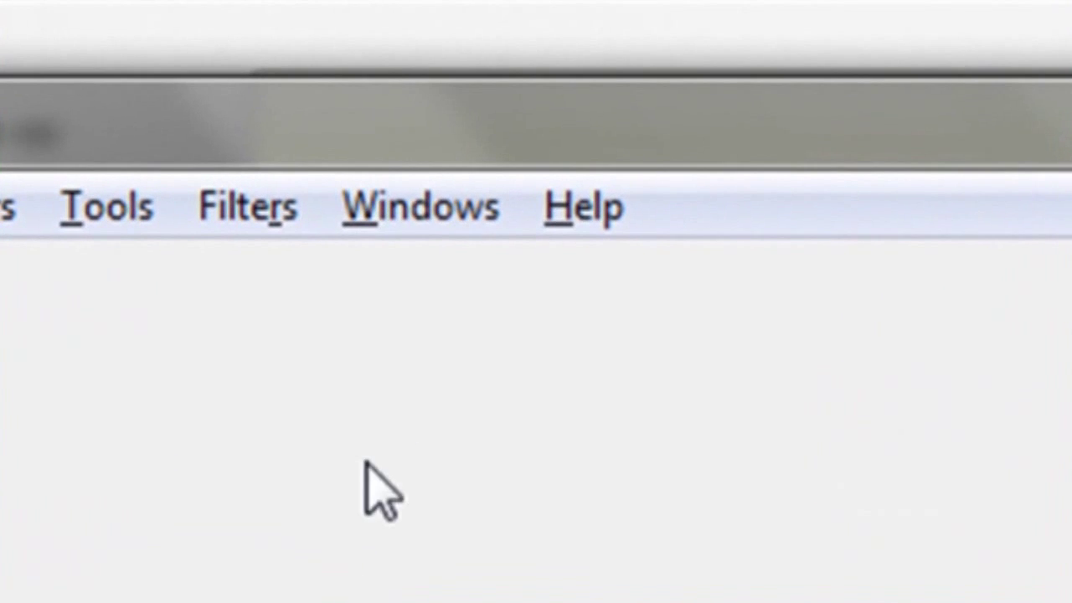
{"action": "left_click", "coordinate": [424, 211]}
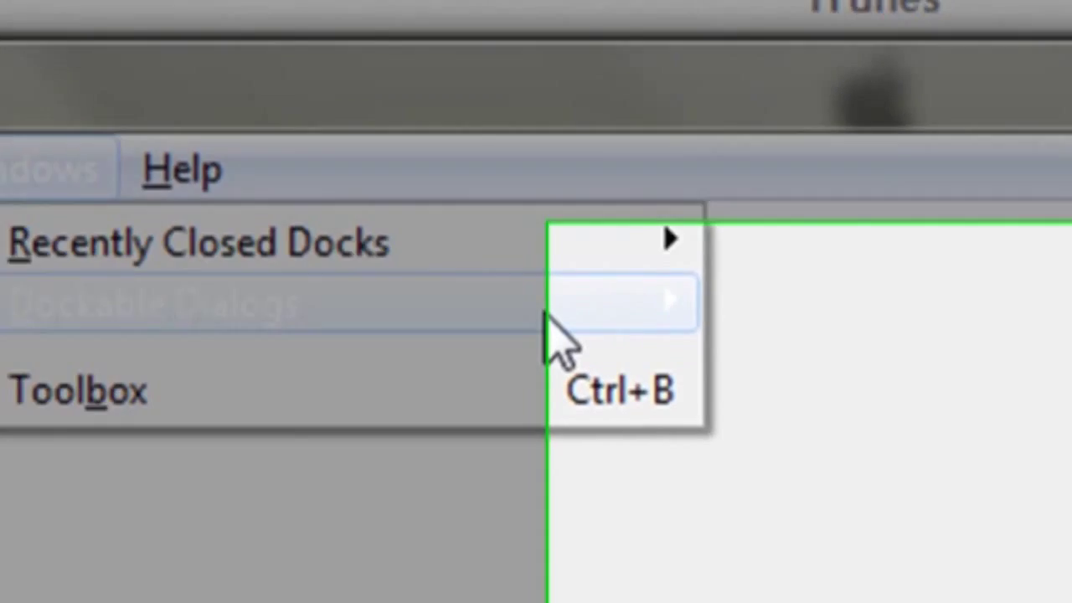
{"action": "mouse_move", "coordinate": [976, 343]}
{"action": "left_click", "coordinate": [283, 273]}
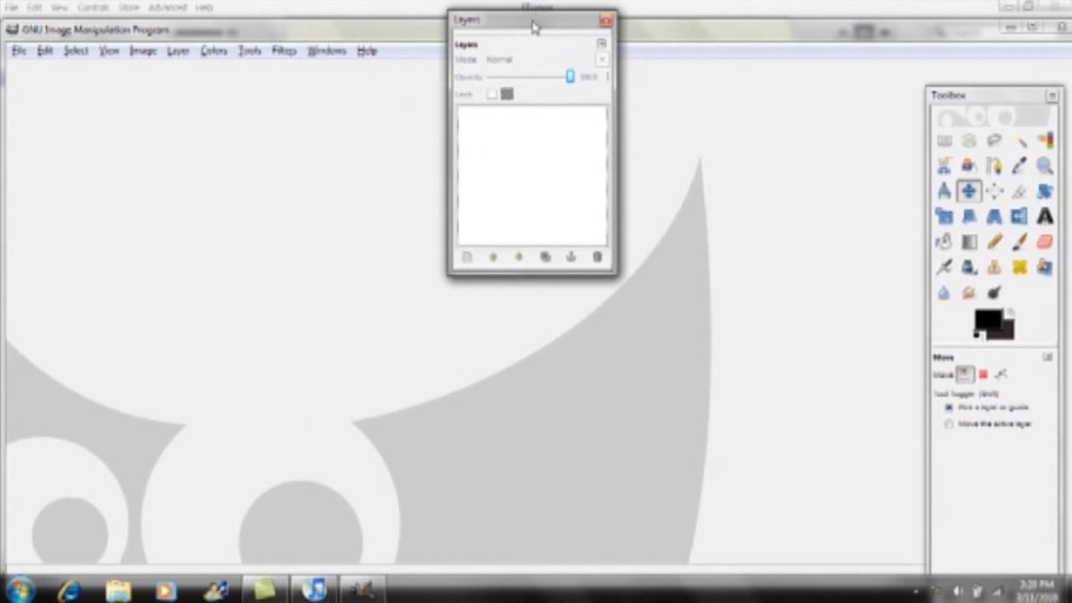
{"action": "left_click_drag", "start_coordinate": [533, 27], "coordinate": [190, 183]}
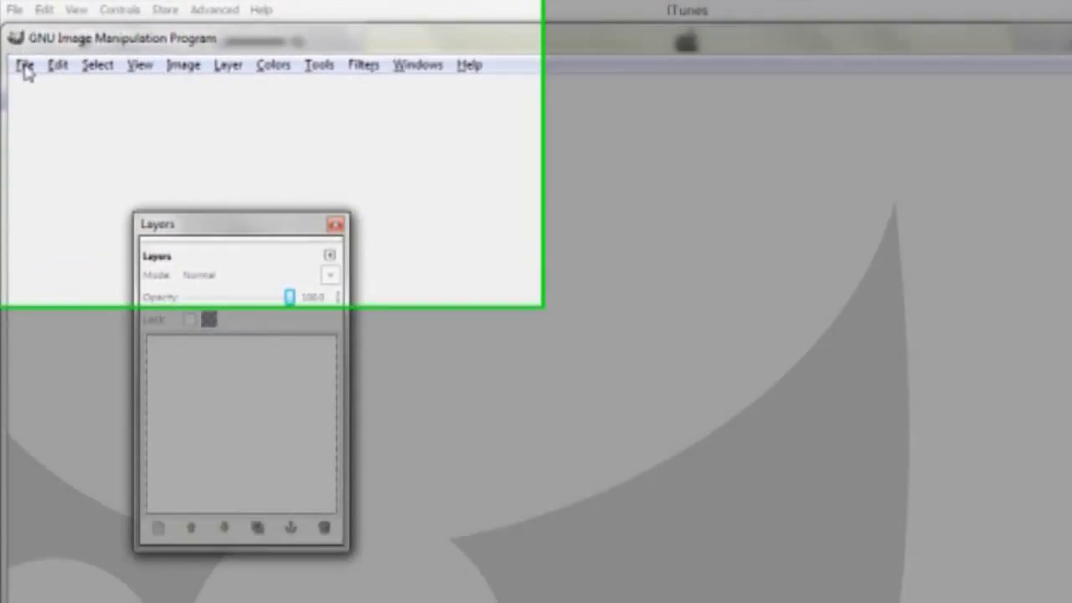
Create a new 200x200 pixel image
{"action": "left_click", "coordinate": [18, 50]}
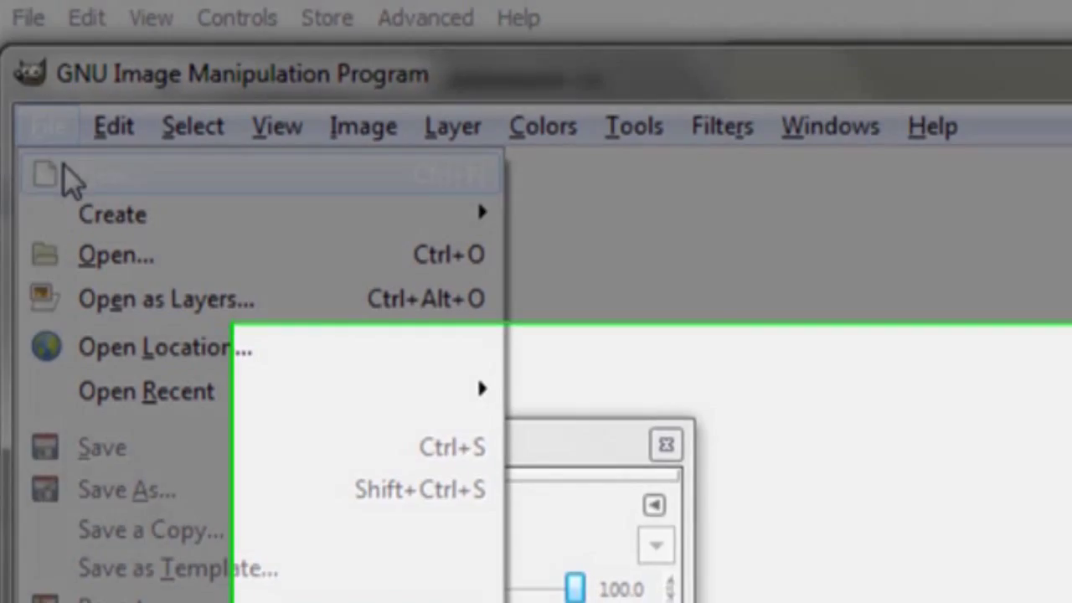
{"action": "left_click", "coordinate": [70, 177]}
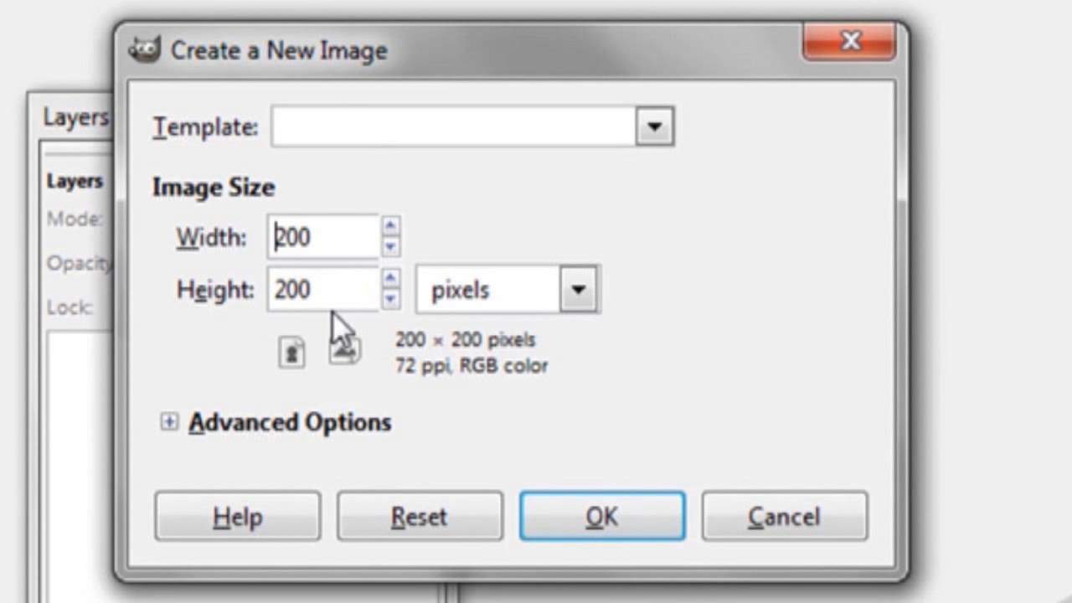
{"action": "left_click", "coordinate": [638, 526]}
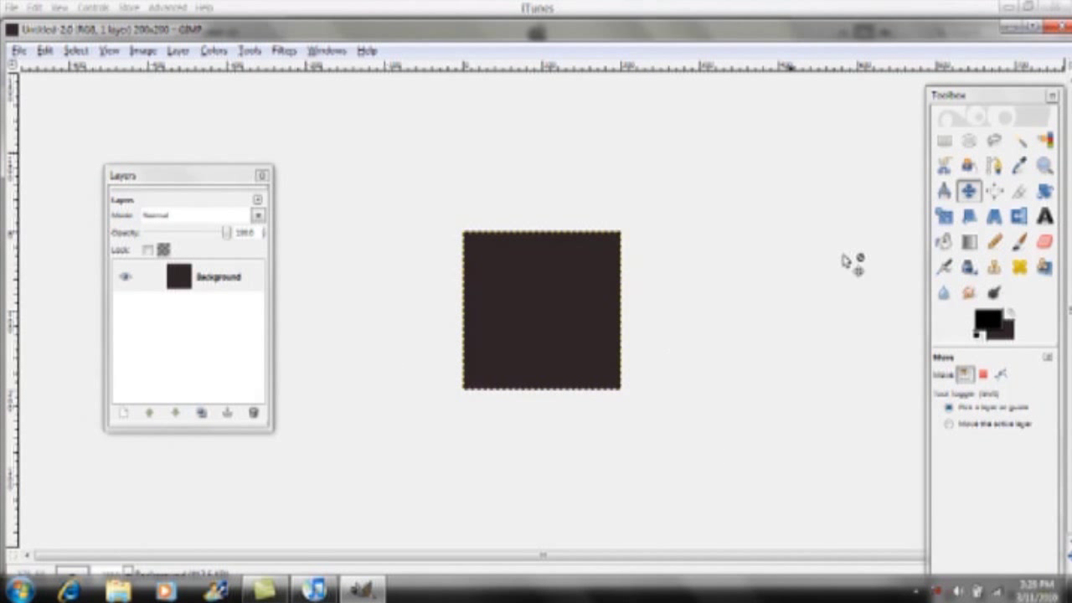
Bucket-fill the canvas with black
{"action": "left_click", "coordinate": [944, 241]}
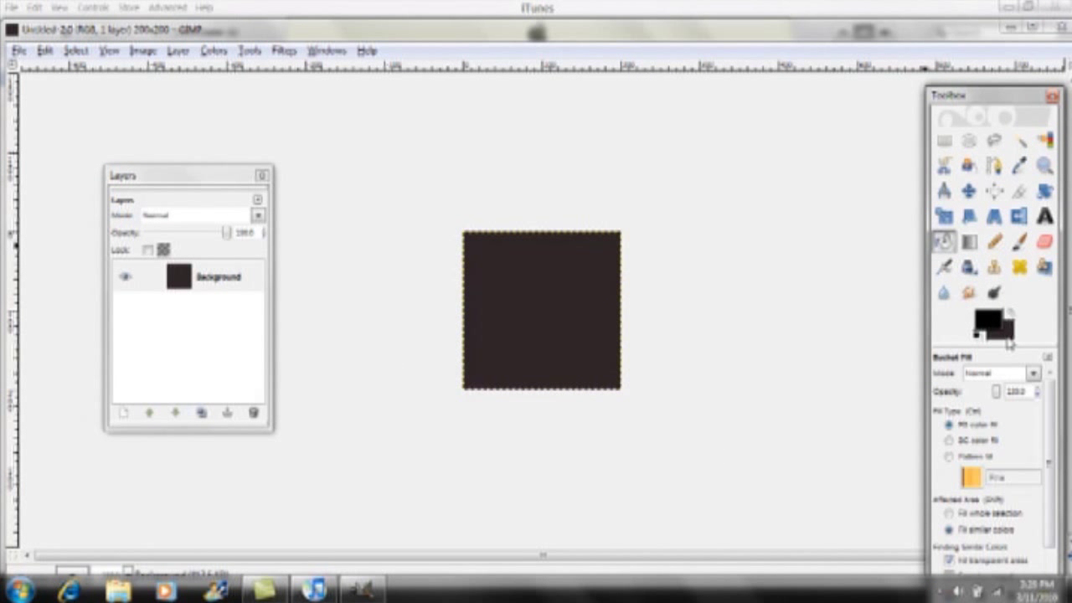
{"action": "left_click", "coordinate": [1008, 335]}
{"action": "left_click", "coordinate": [328, 307]}
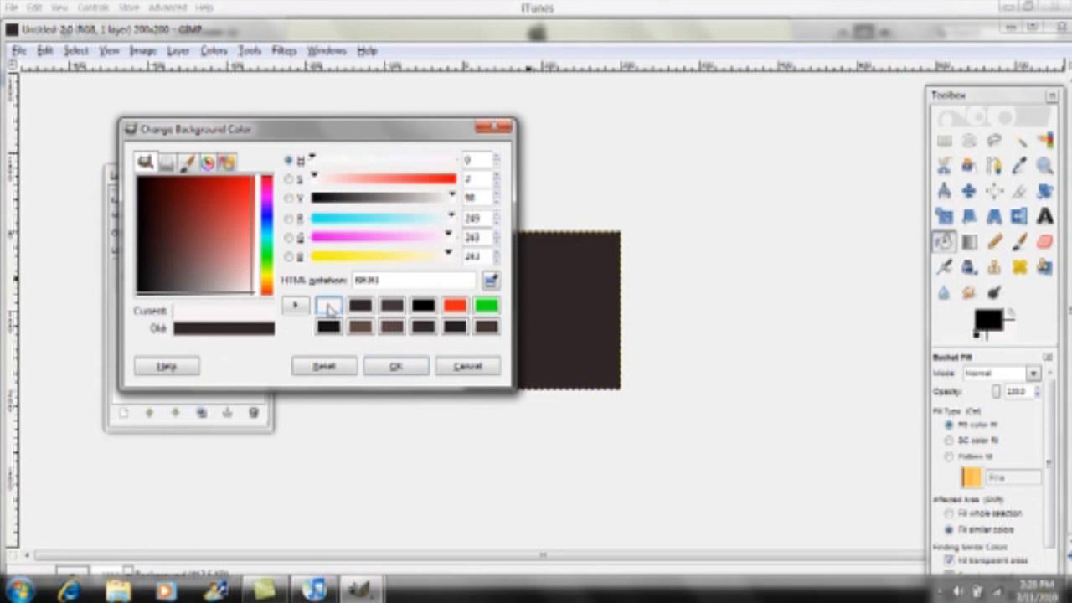
{"action": "left_click", "coordinate": [394, 365]}
{"action": "left_click", "coordinate": [492, 355]}
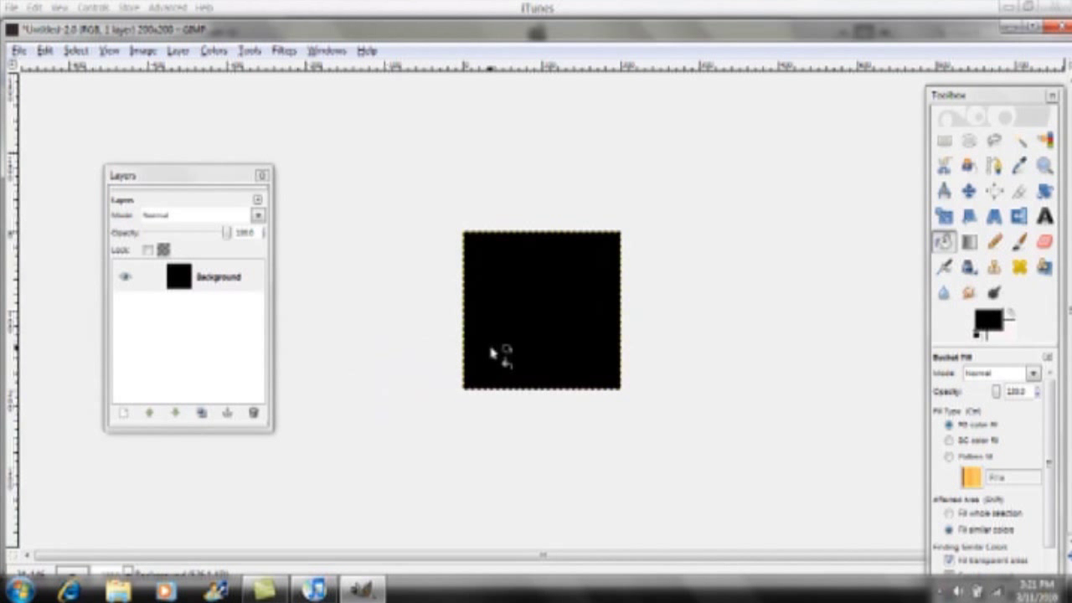
{"action": "left_click", "coordinate": [1015, 334]}
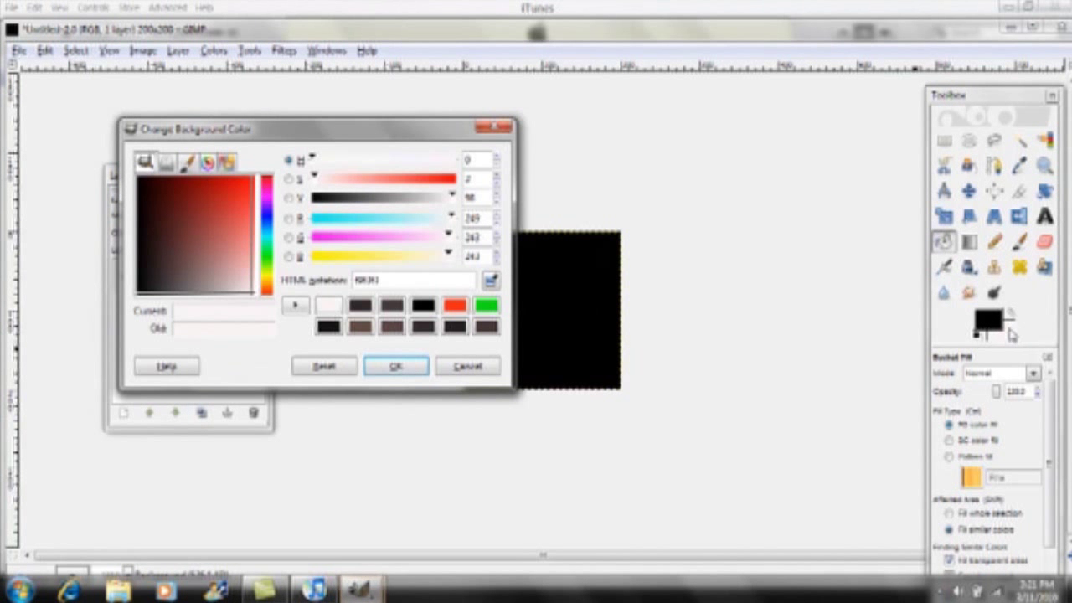
{"action": "left_click", "coordinate": [394, 366]}
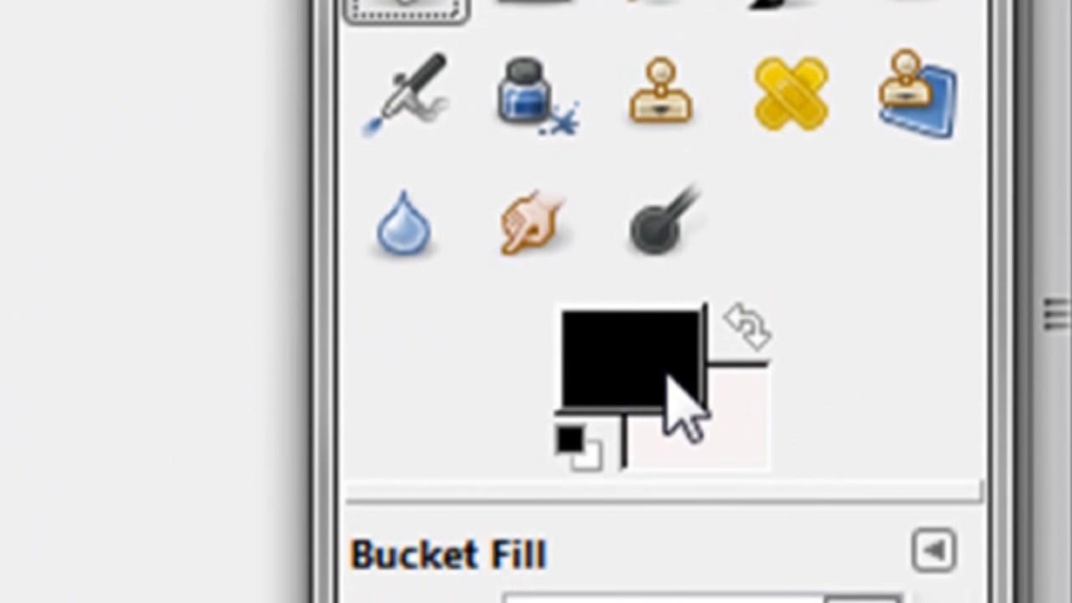
Set the background colour to 413939 and drag a vertical grey-to-black gradient across the square
{"action": "left_click", "coordinate": [721, 418]}
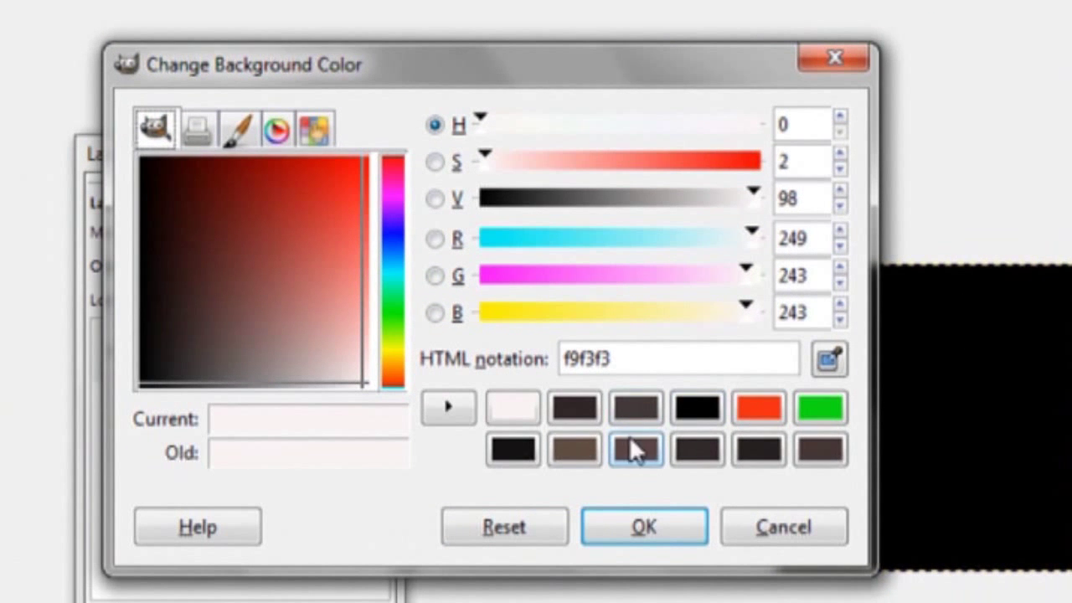
{"action": "left_click", "coordinate": [635, 451]}
{"action": "left_click", "coordinate": [585, 456]}
{"action": "left_click", "coordinate": [633, 410]}
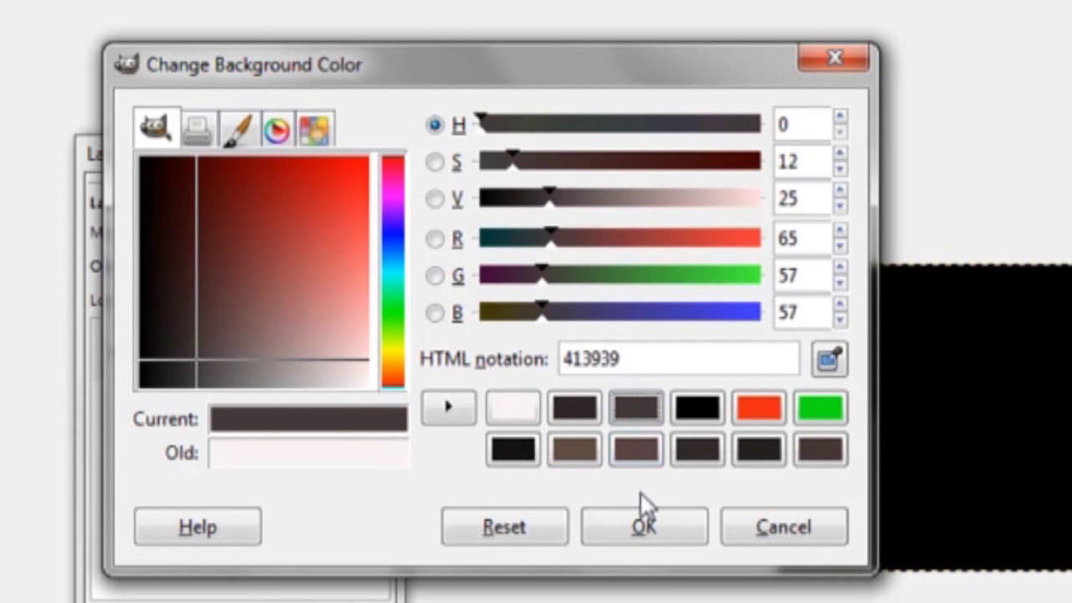
{"action": "left_click", "coordinate": [644, 527]}
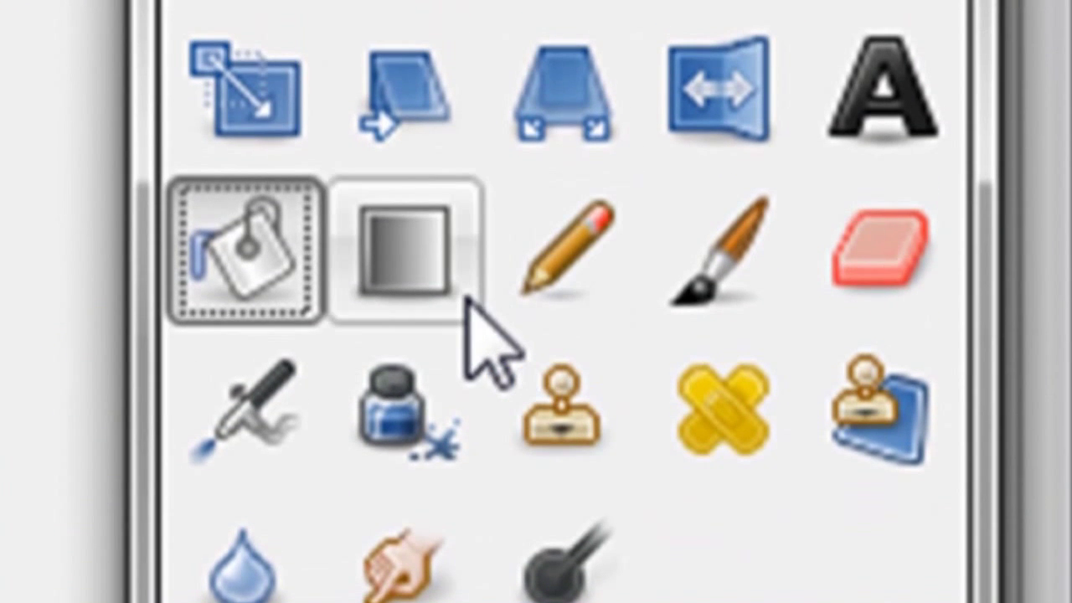
{"action": "left_click", "coordinate": [466, 295]}
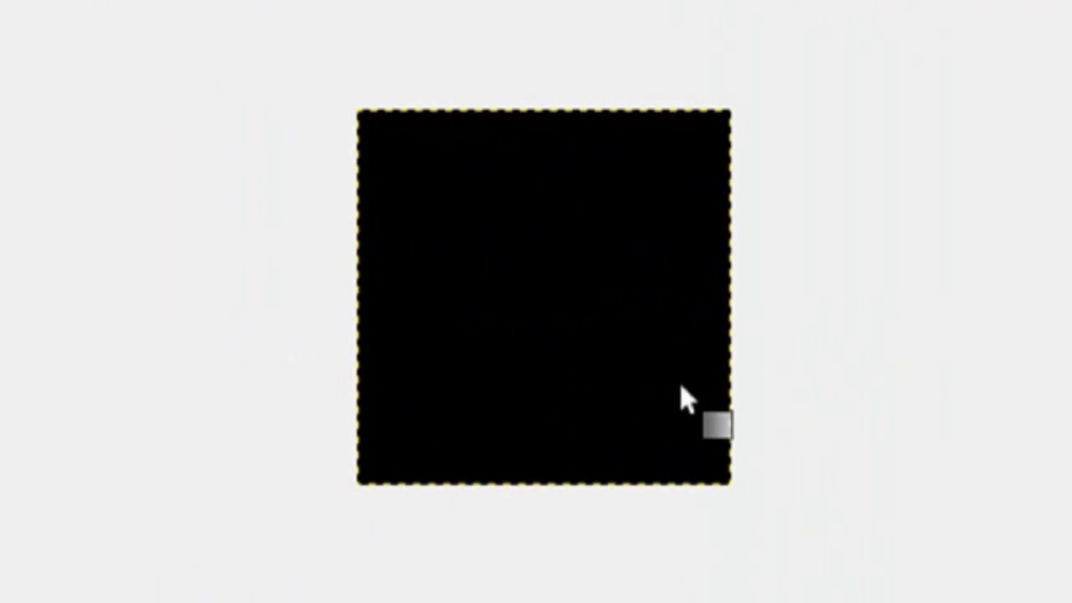
{"action": "left_click_drag", "start_coordinate": [531, 486], "coordinate": [532, 104]}
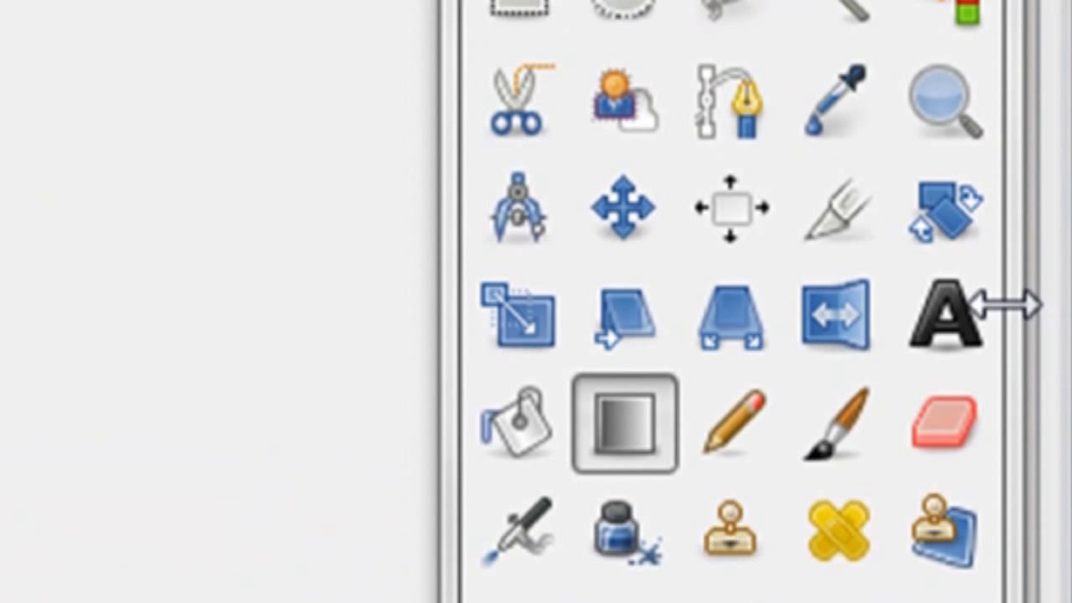
Draw a text box across the top of the canvas and type 'crying' in black 70 px Abode
{"action": "left_click", "coordinate": [972, 307]}
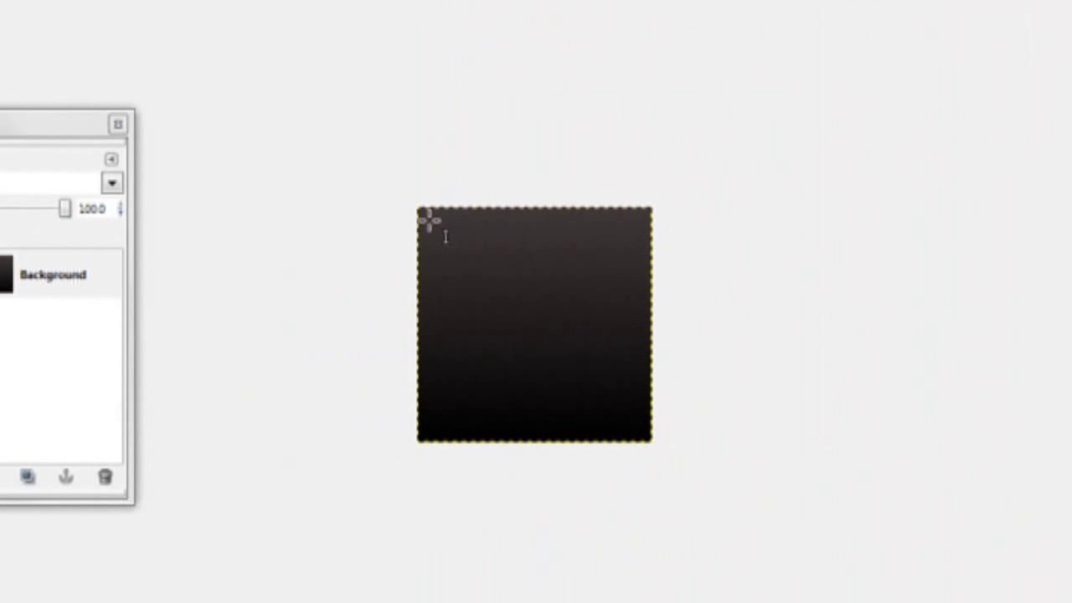
{"action": "left_click_drag", "start_coordinate": [429, 219], "coordinate": [638, 323]}
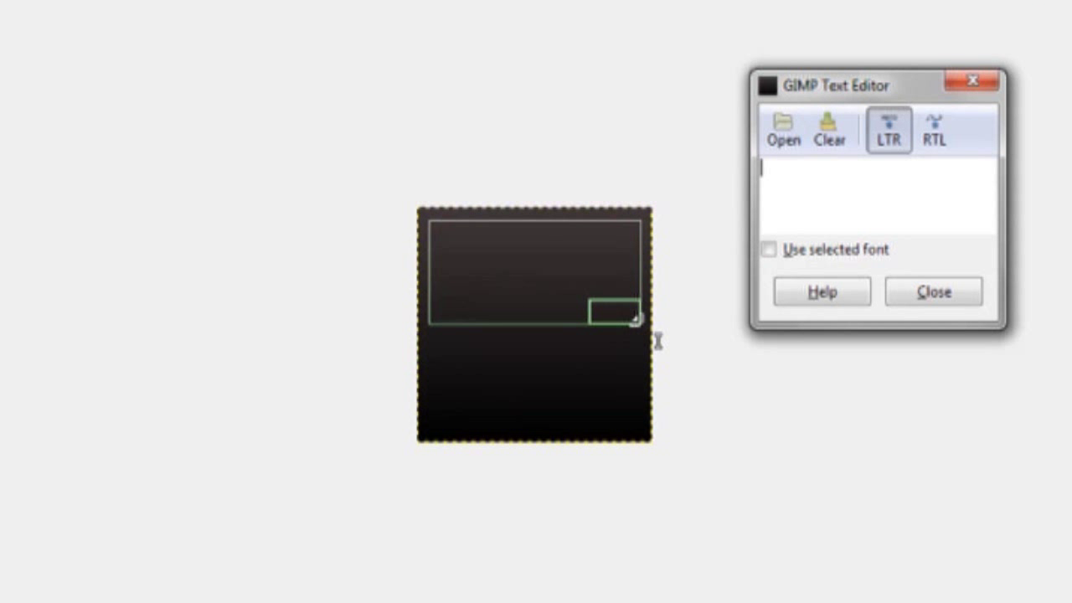
{"action": "type", "text": "cry"}
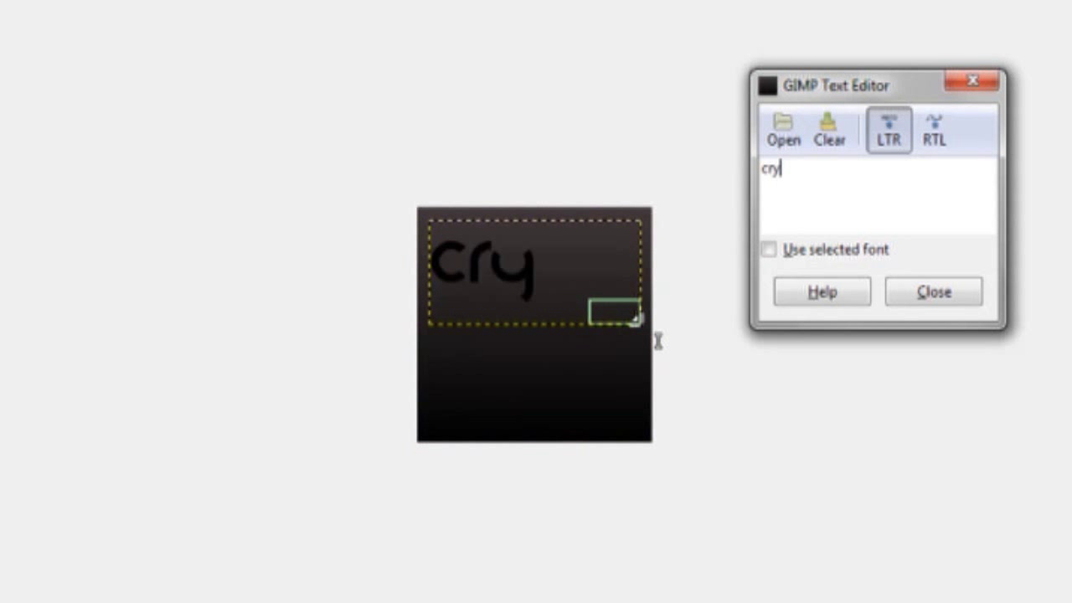
{"action": "type", "text": "ing"}
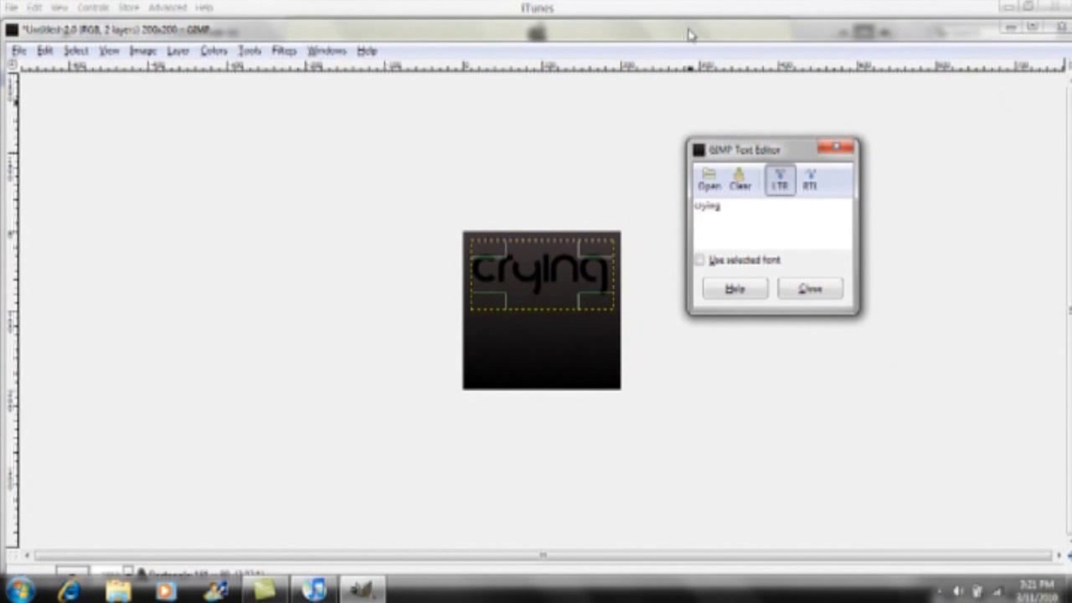
{"action": "left_click", "coordinate": [689, 34]}
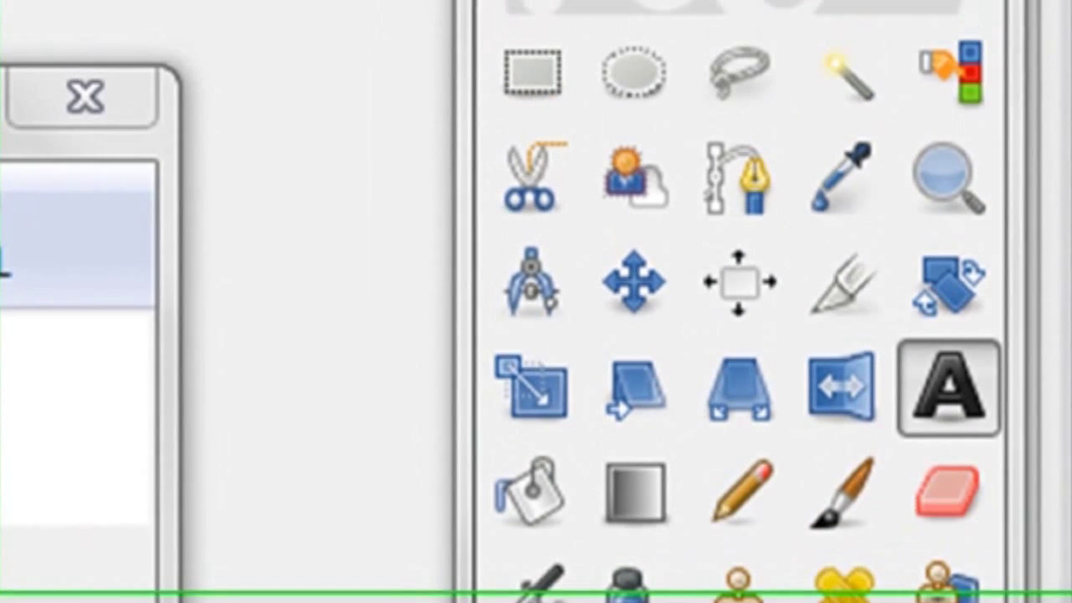
Move the 'crying' text lower and merge it down into the Background layer
{"action": "left_click", "coordinate": [620, 317]}
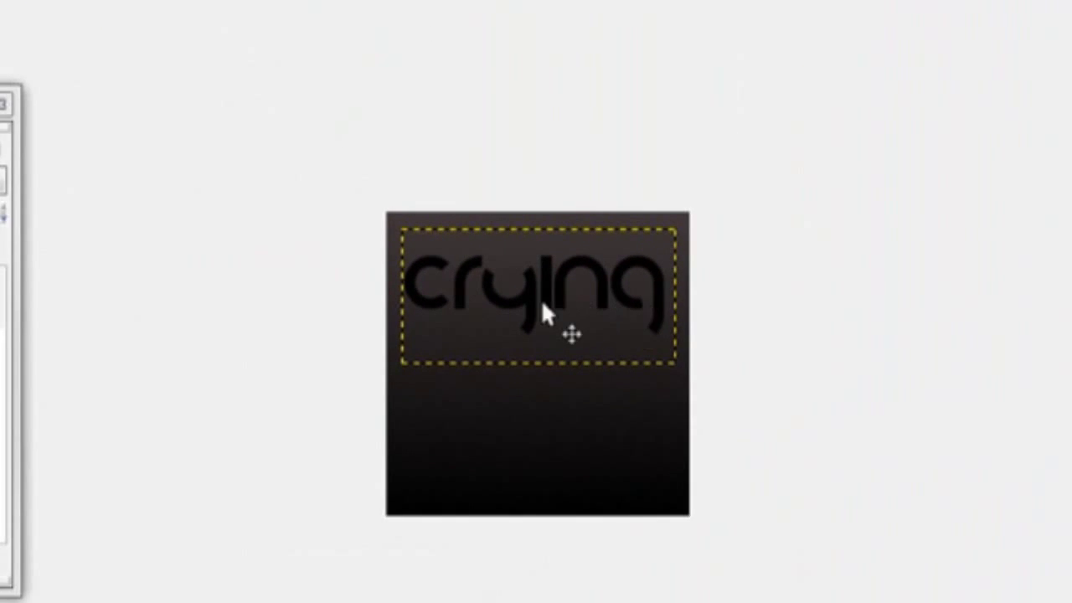
{"action": "left_click_drag", "start_coordinate": [528, 297], "coordinate": [533, 328]}
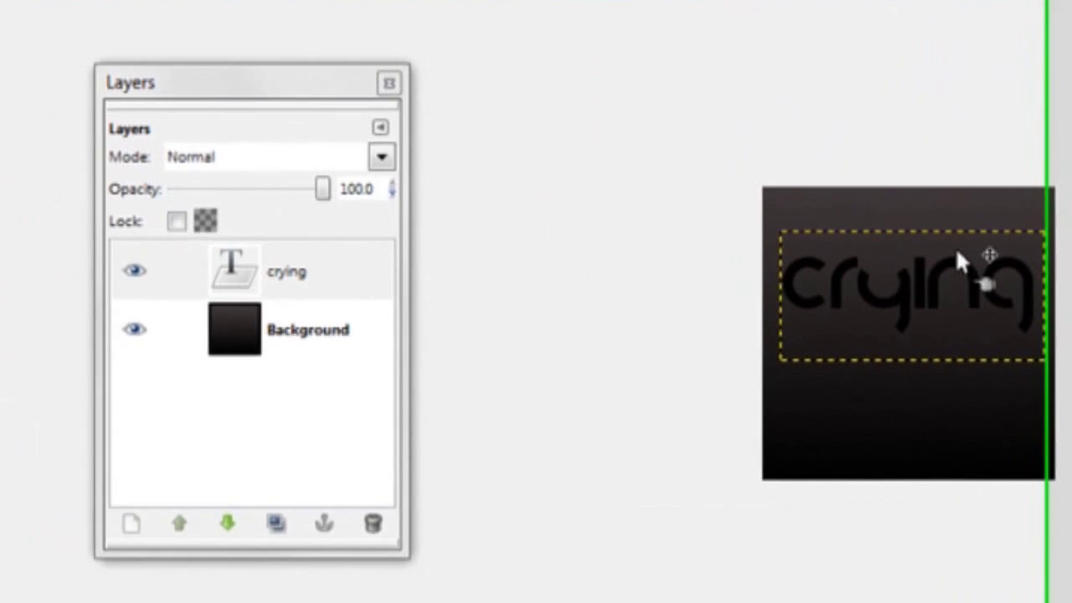
{"action": "right_click", "coordinate": [387, 279]}
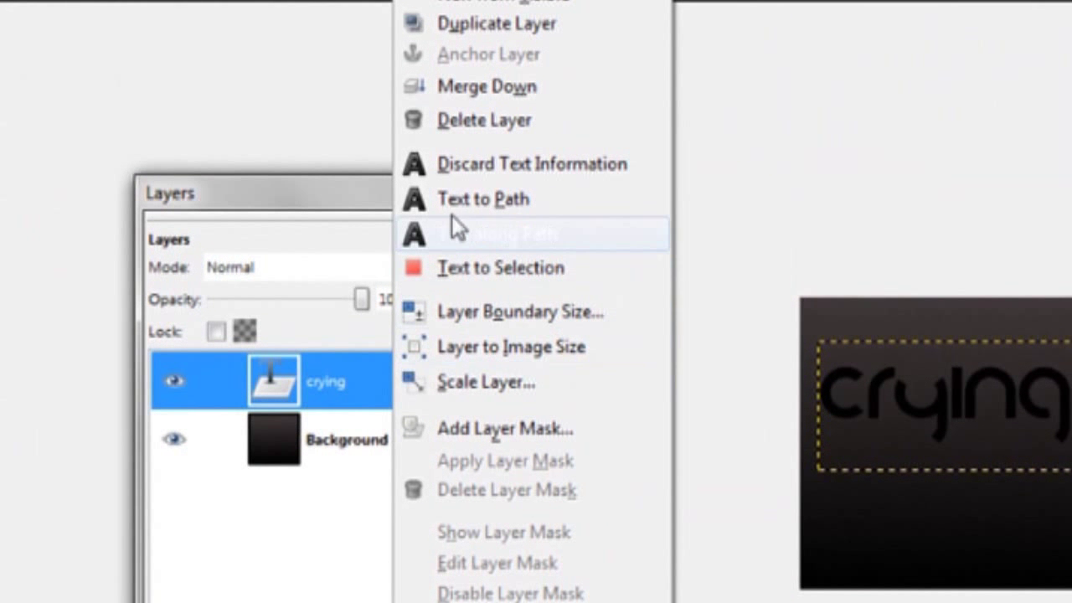
{"action": "left_click", "coordinate": [467, 99]}
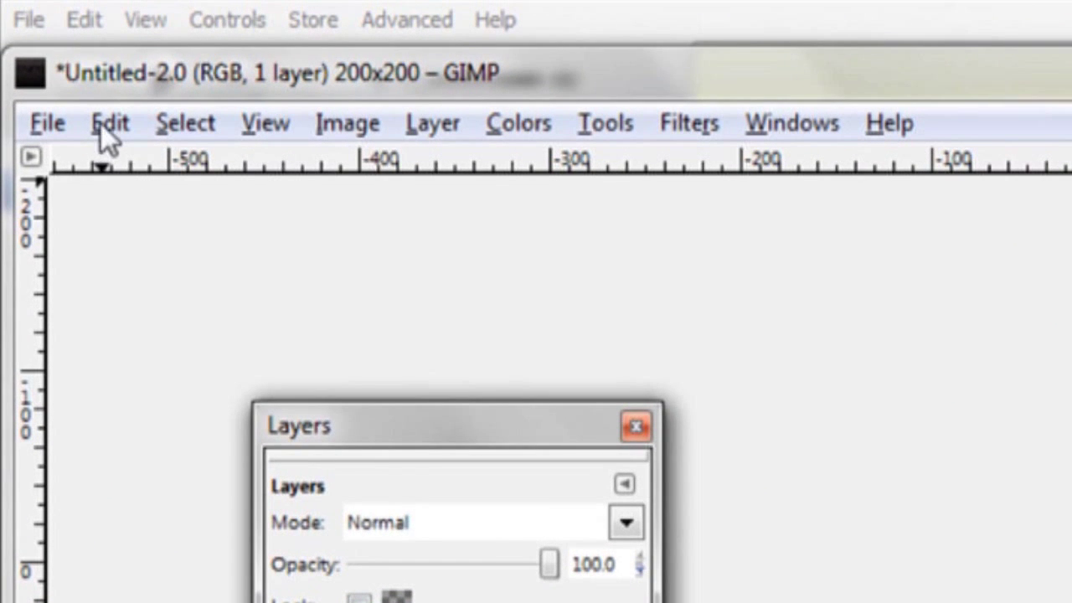
{"action": "left_click", "coordinate": [102, 126]}
{"action": "left_click", "coordinate": [120, 161]}
{"action": "left_click", "coordinate": [575, 602]}
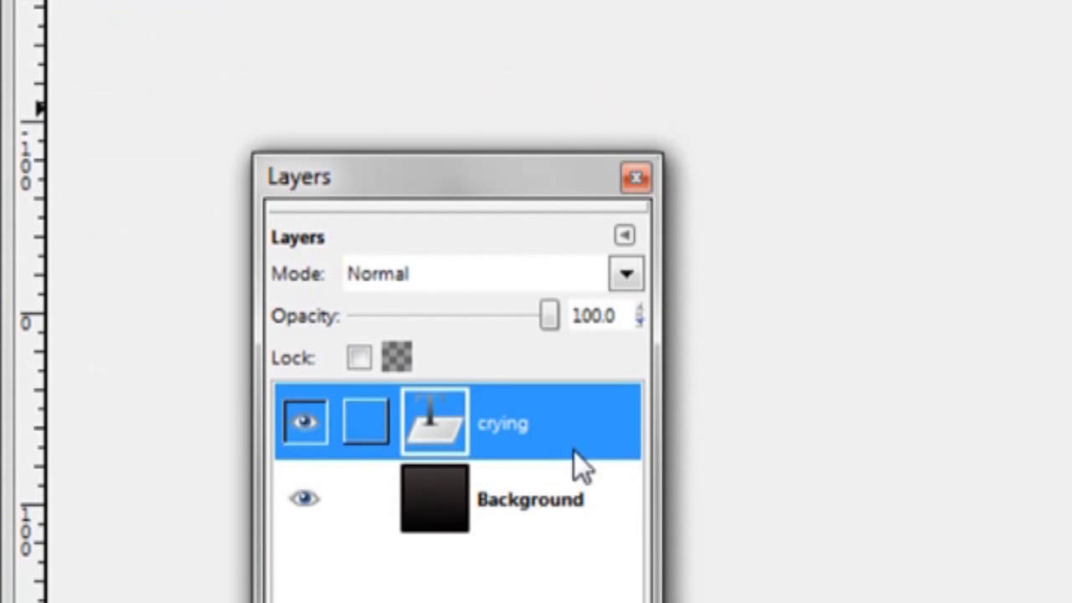
{"action": "left_click_drag", "start_coordinate": [574, 451], "coordinate": [586, 422]}
{"action": "right_click", "coordinate": [596, 434]}
{"action": "left_click", "coordinate": [708, 54]}
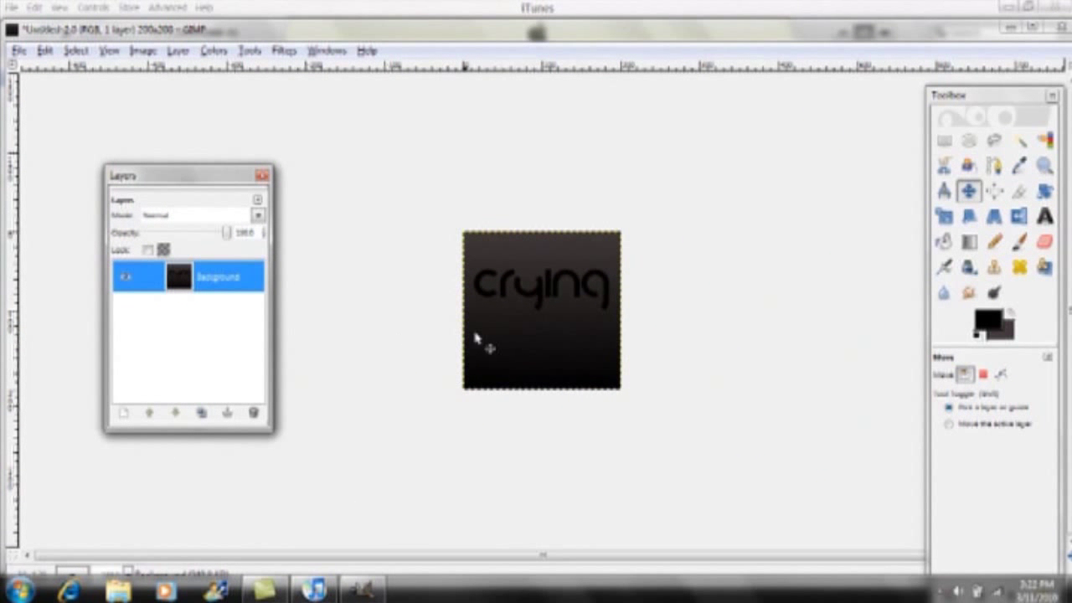
Add a 'soul' text box in the lower part of the cover
{"action": "left_click", "coordinate": [1046, 218]}
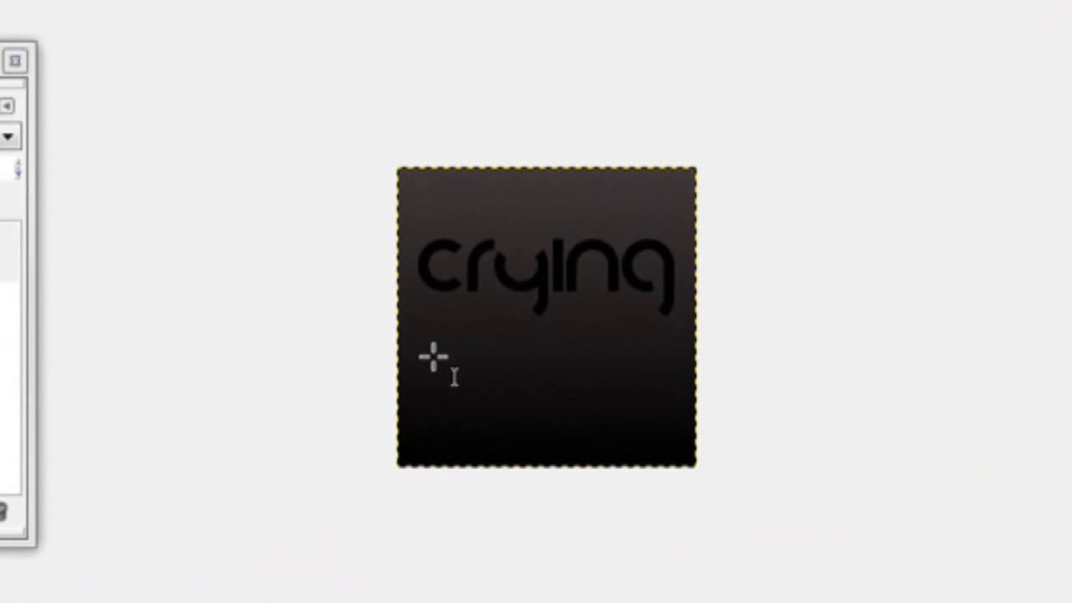
{"action": "left_click", "coordinate": [534, 354]}
{"action": "left_click_drag", "start_coordinate": [533, 399], "coordinate": [680, 457]}
{"action": "type", "text": "soul"}
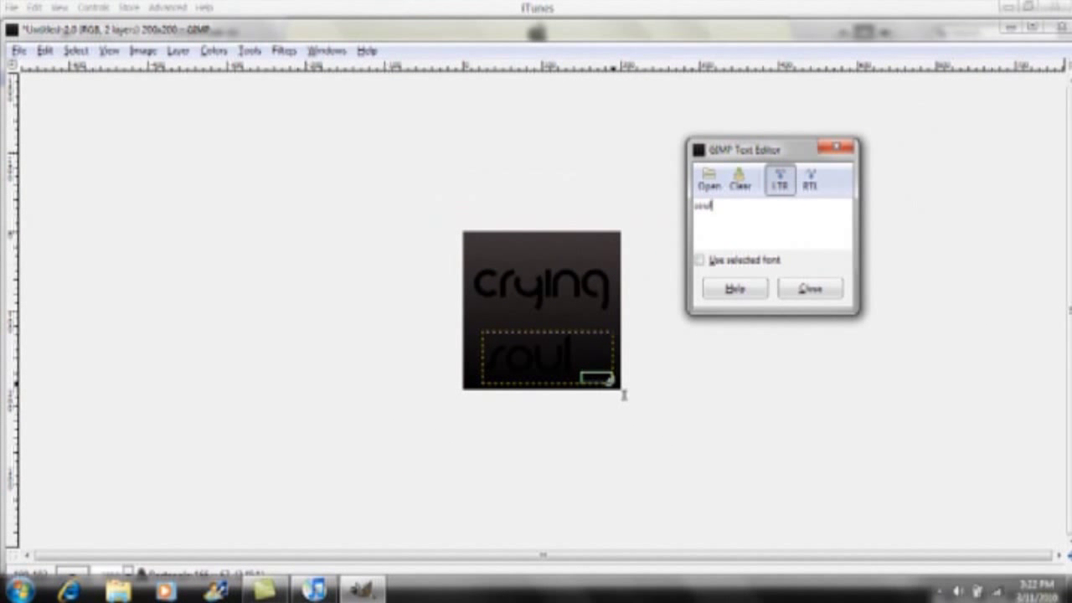
{"action": "left_click", "coordinate": [640, 32]}
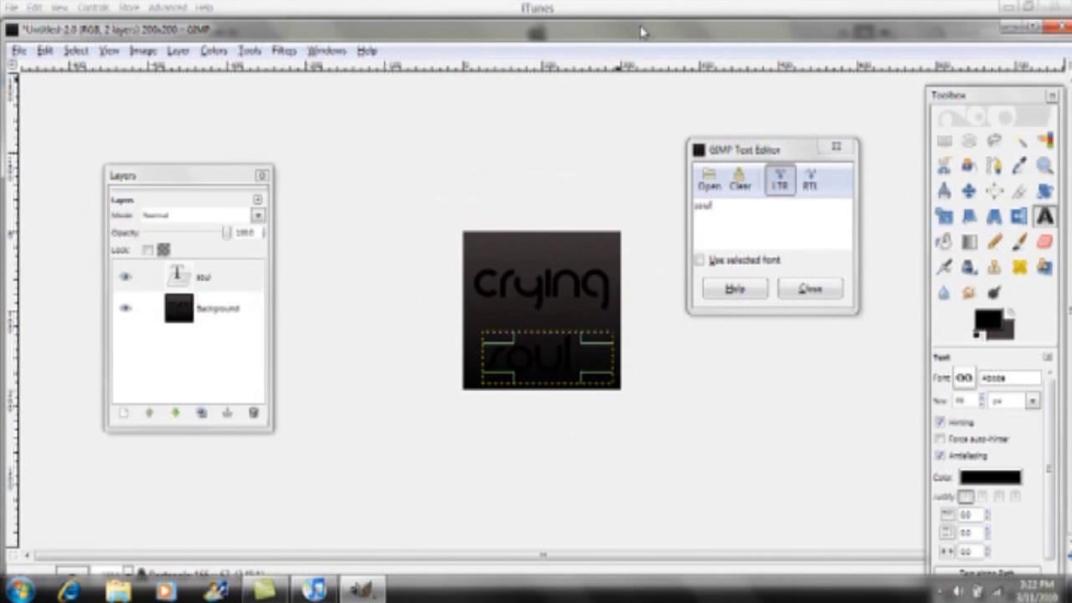
Colour the 'soul' text f9f3f3 and move it just under 'crying'
{"action": "left_click", "coordinate": [965, 478]}
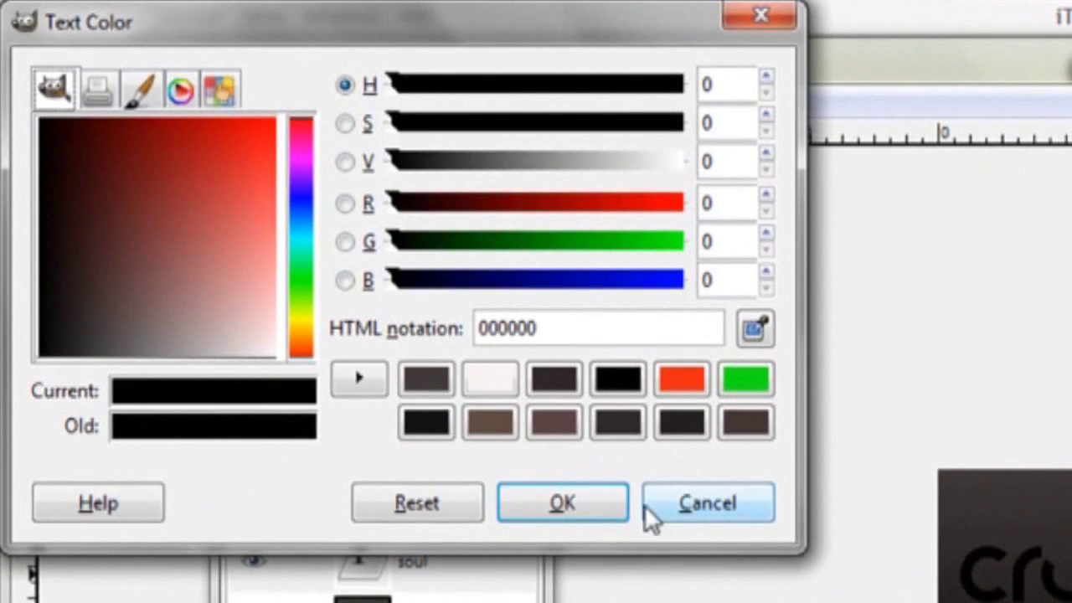
{"action": "left_click", "coordinate": [495, 382]}
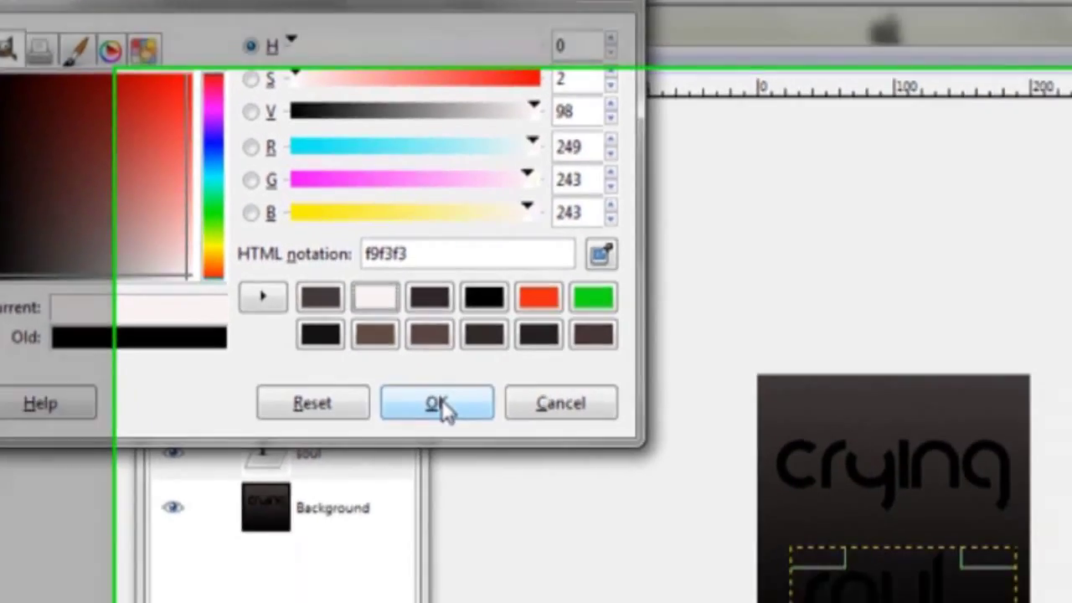
{"action": "left_click", "coordinate": [564, 505]}
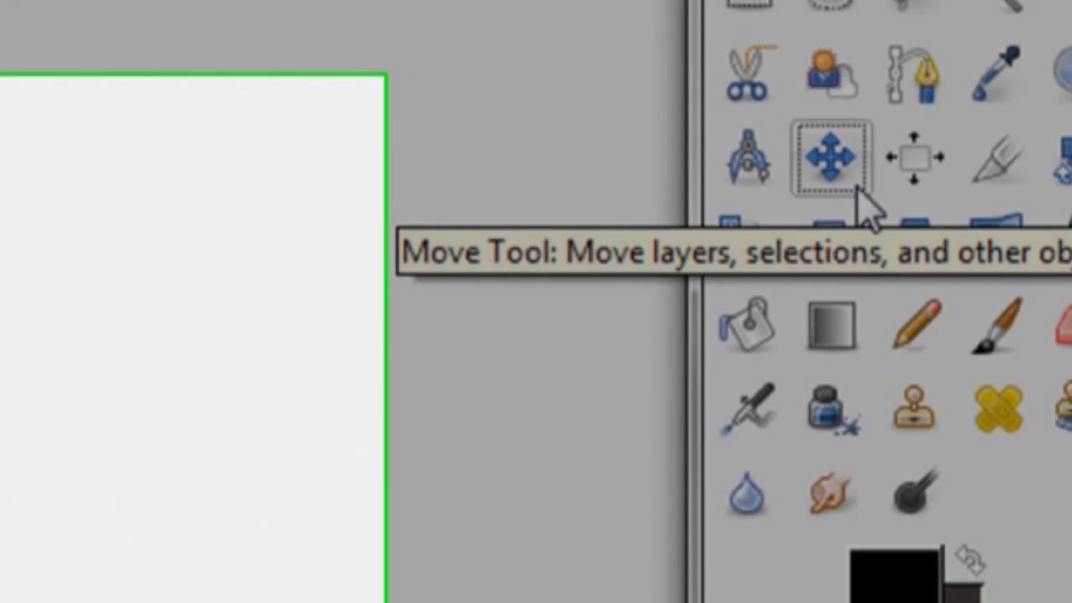
{"action": "left_click", "coordinate": [710, 224]}
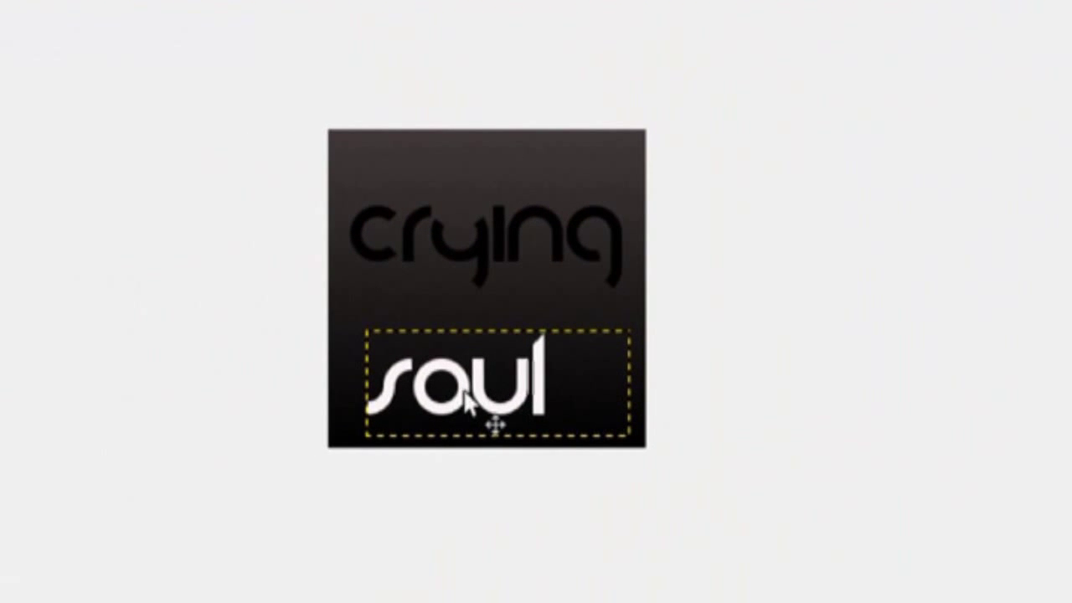
{"action": "left_click_drag", "start_coordinate": [478, 389], "coordinate": [503, 349]}
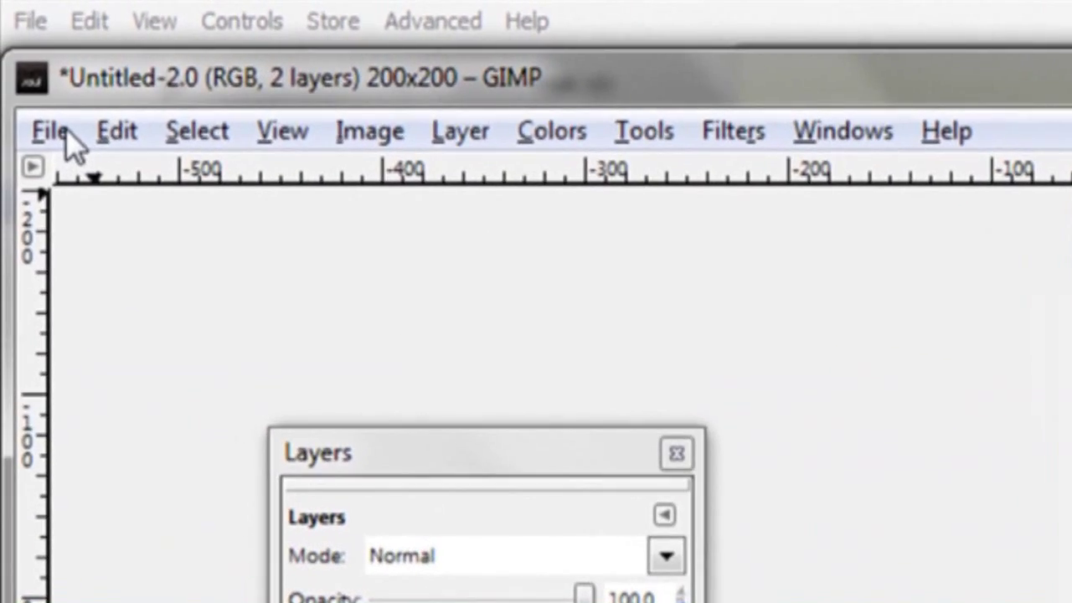
Save the cover as cs.jpg in Documents, exporting it as JPEG at quality 100
{"action": "left_click", "coordinate": [22, 51]}
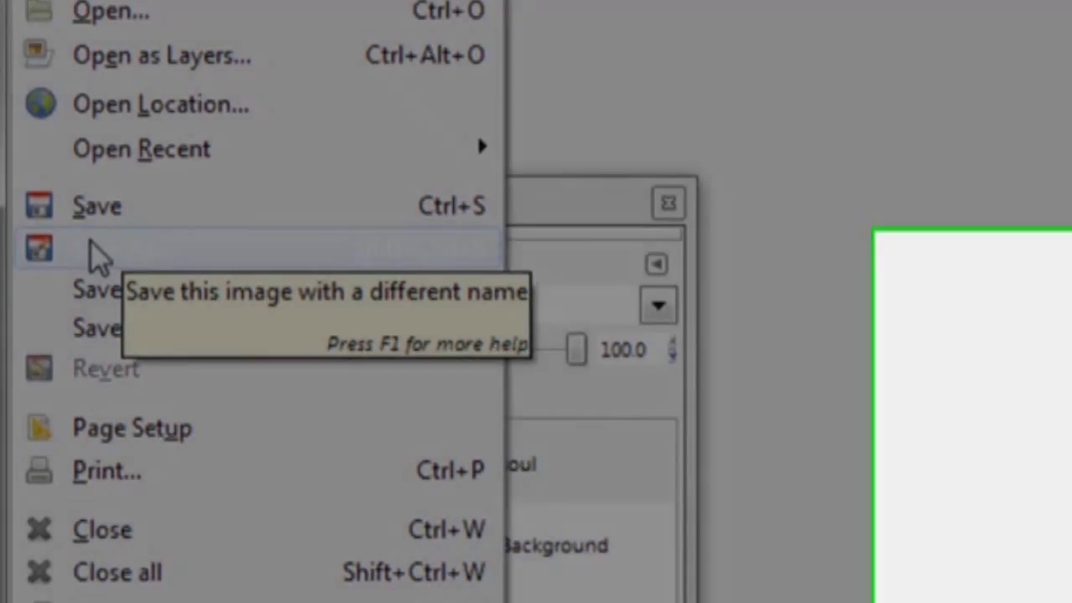
{"action": "left_click", "coordinate": [94, 248]}
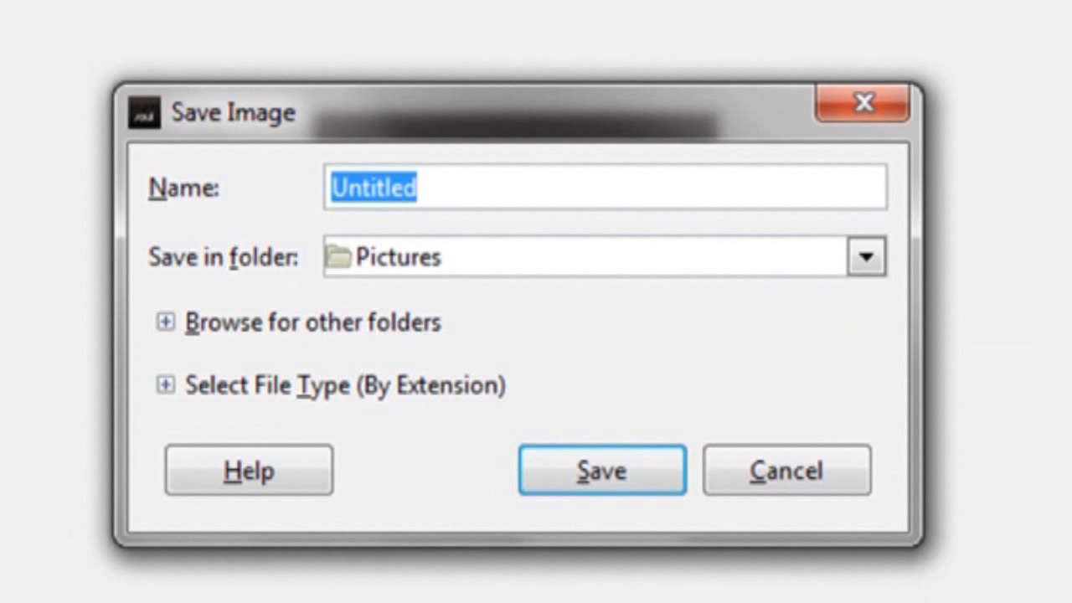
{"action": "type", "text": "cs.jpg"}
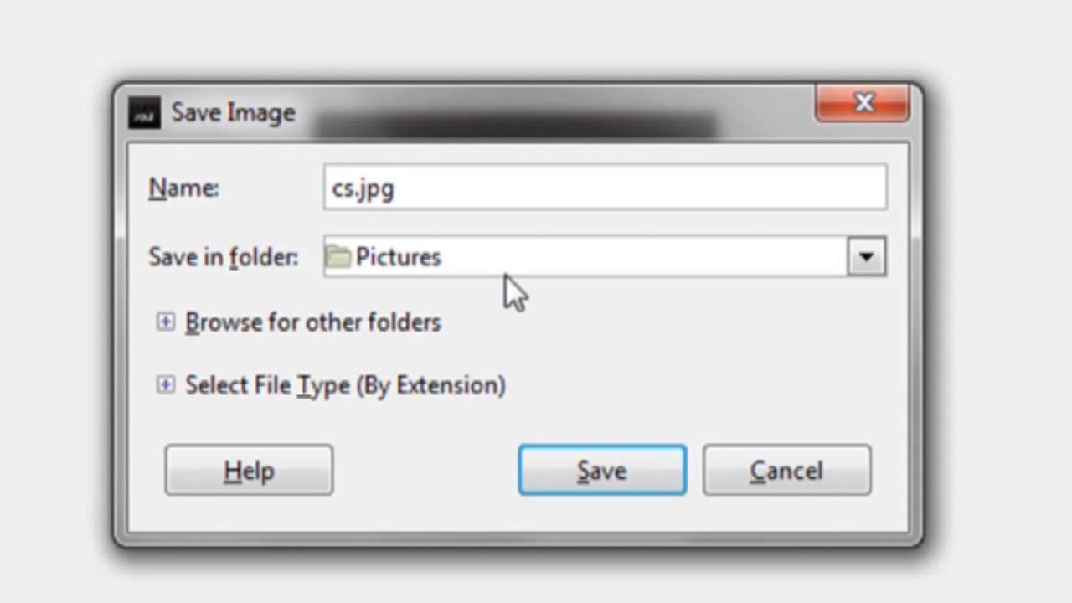
{"action": "left_click", "coordinate": [859, 265]}
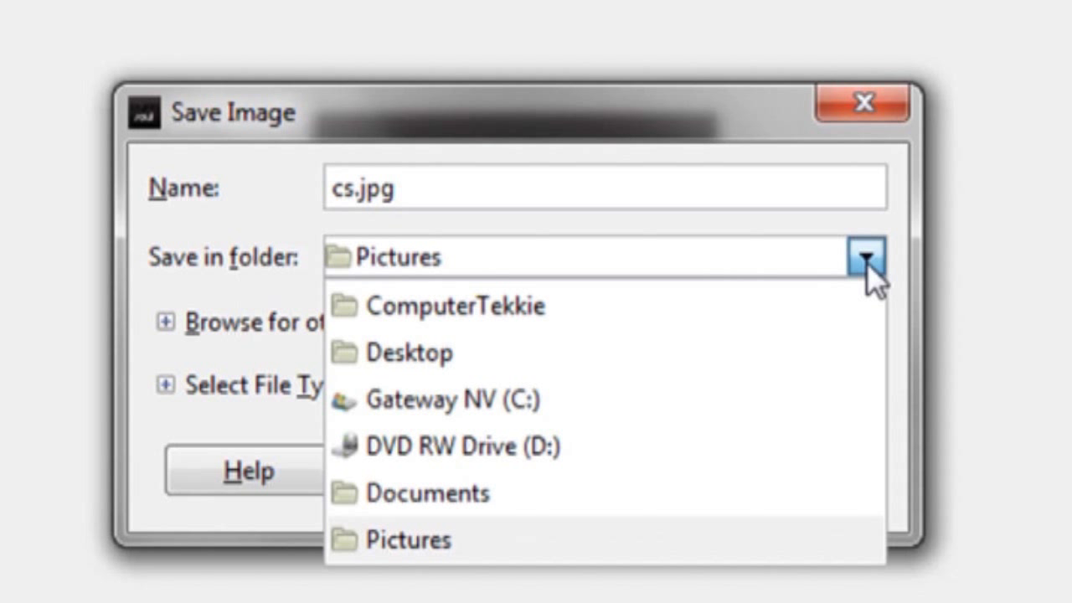
{"action": "left_click", "coordinate": [611, 504]}
{"action": "left_click", "coordinate": [603, 476]}
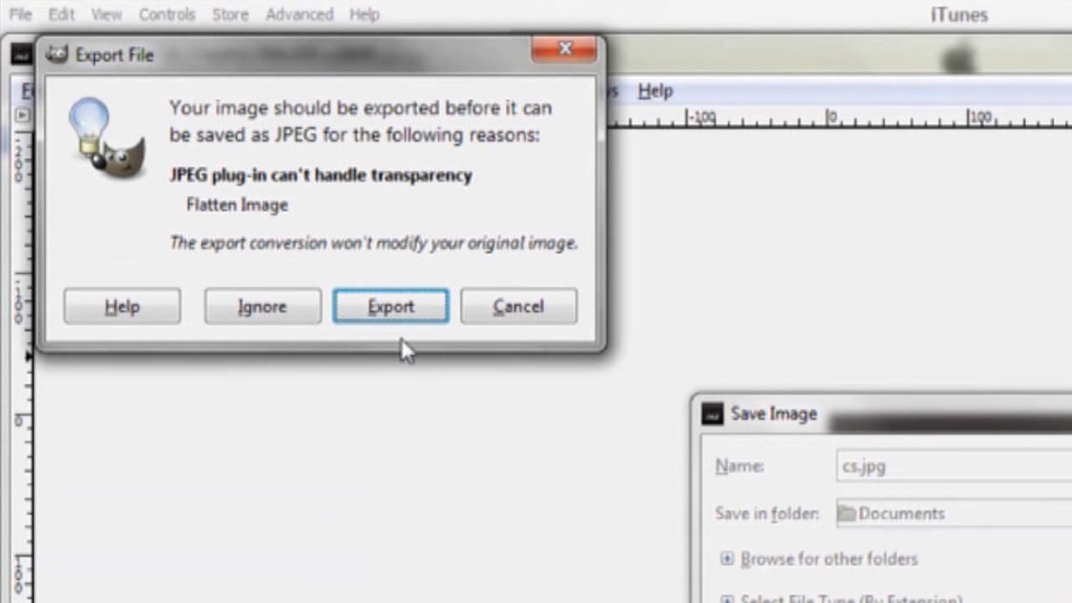
{"action": "left_click", "coordinate": [403, 321]}
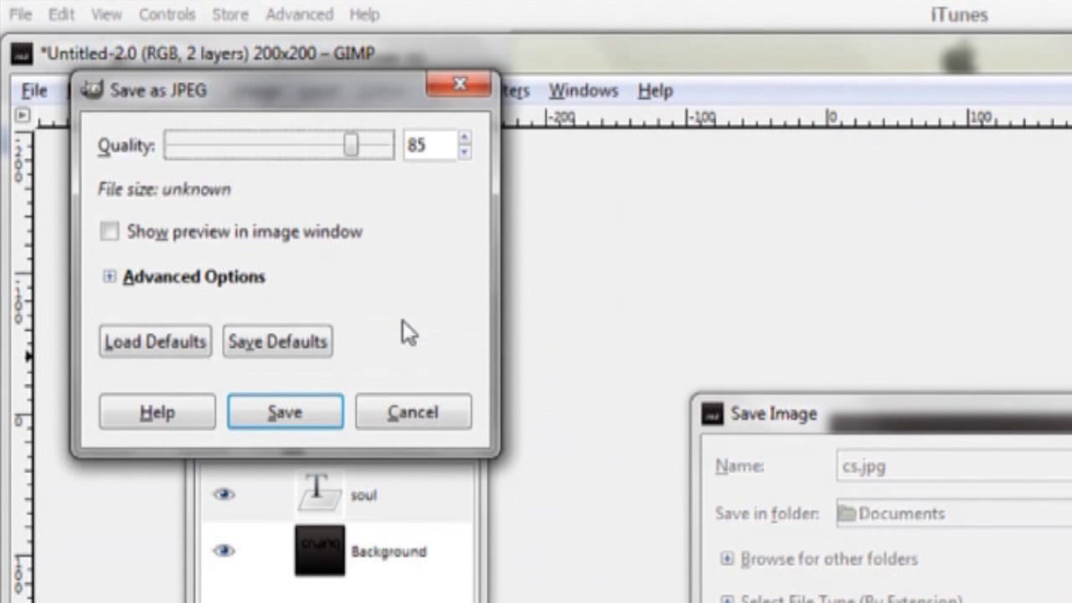
{"action": "left_click_drag", "start_coordinate": [355, 149], "coordinate": [396, 155]}
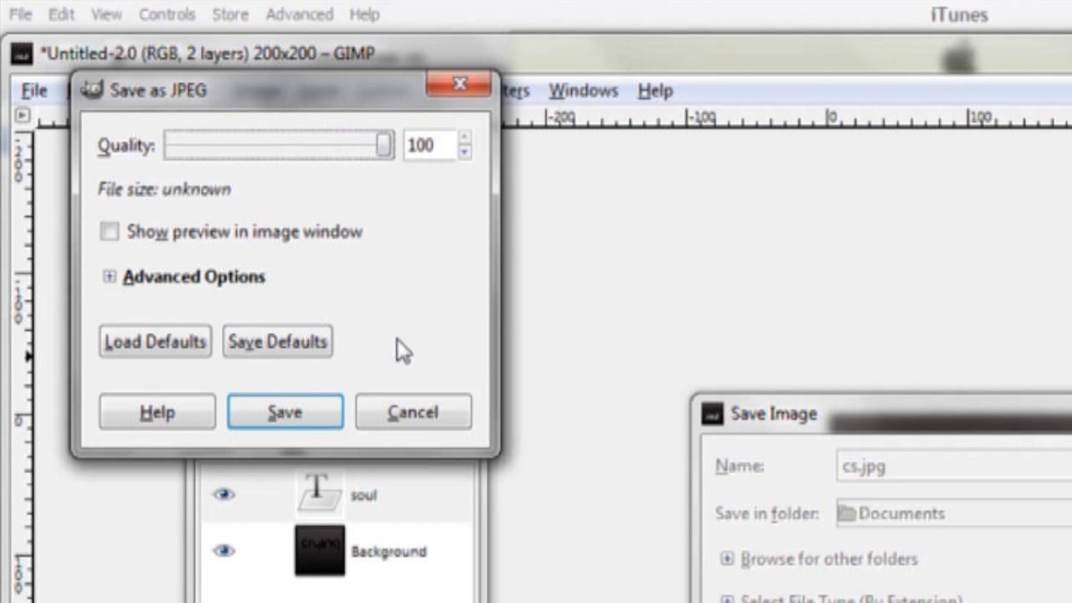
{"action": "left_click", "coordinate": [323, 414]}
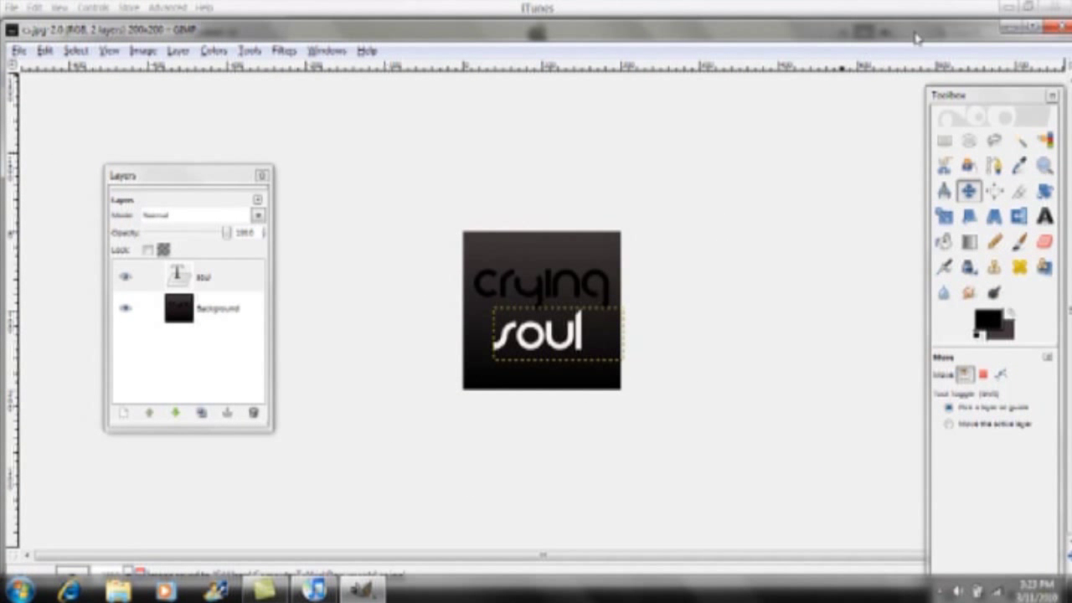
Close the image, preview cs.jpg from Documents, then close the viewer and minimize GIMP
{"action": "left_click", "coordinate": [1061, 28]}
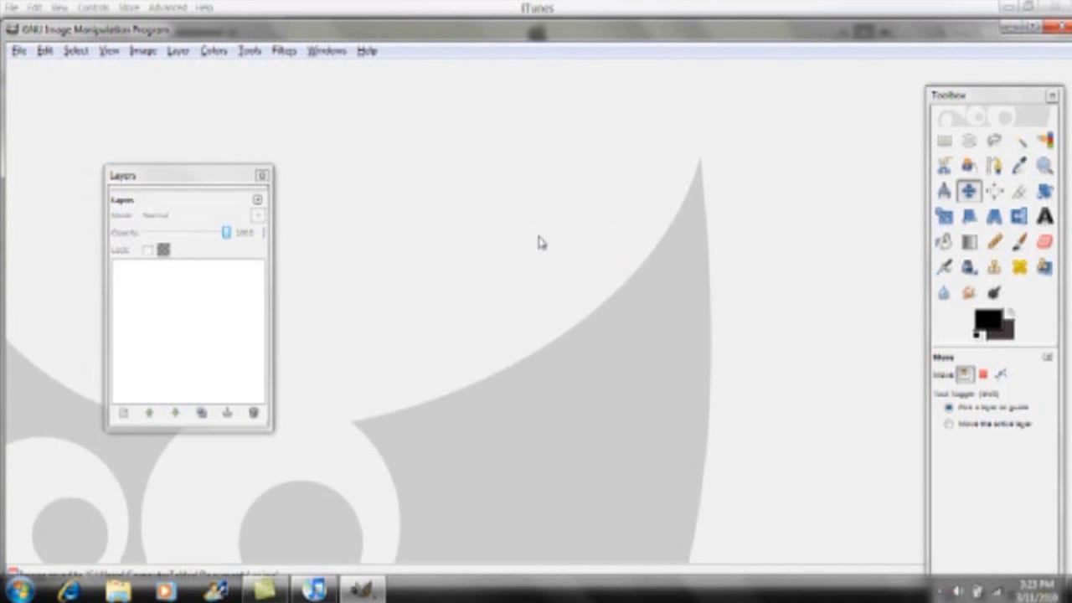
{"action": "left_click", "coordinate": [118, 591]}
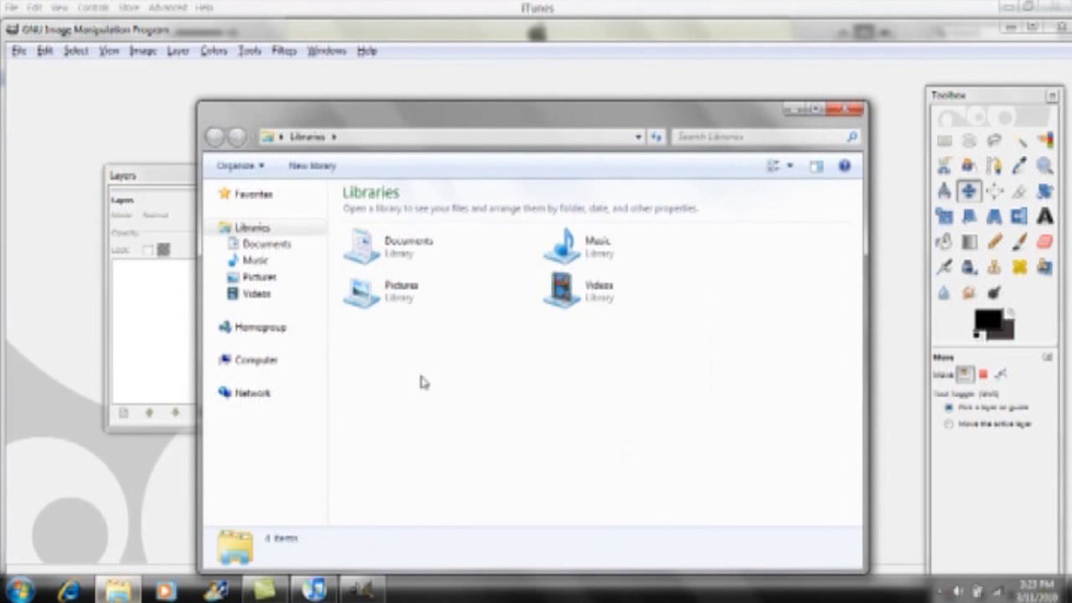
{"action": "double_click", "coordinate": [400, 266]}
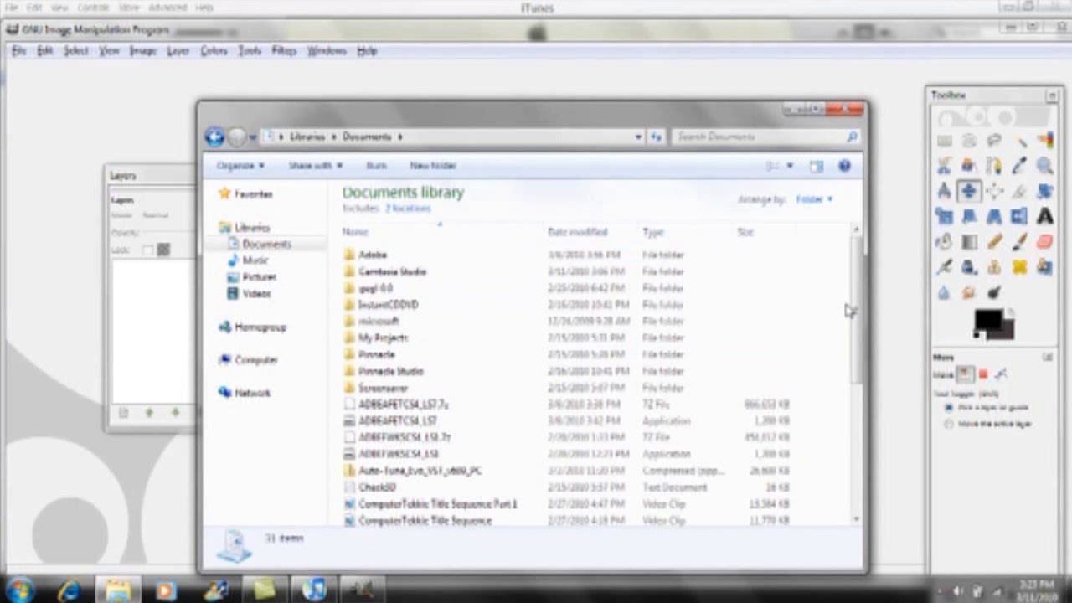
{"action": "left_click_drag", "start_coordinate": [854, 309], "coordinate": [854, 376]}
{"action": "left_click_drag", "start_coordinate": [855, 391], "coordinate": [856, 436]}
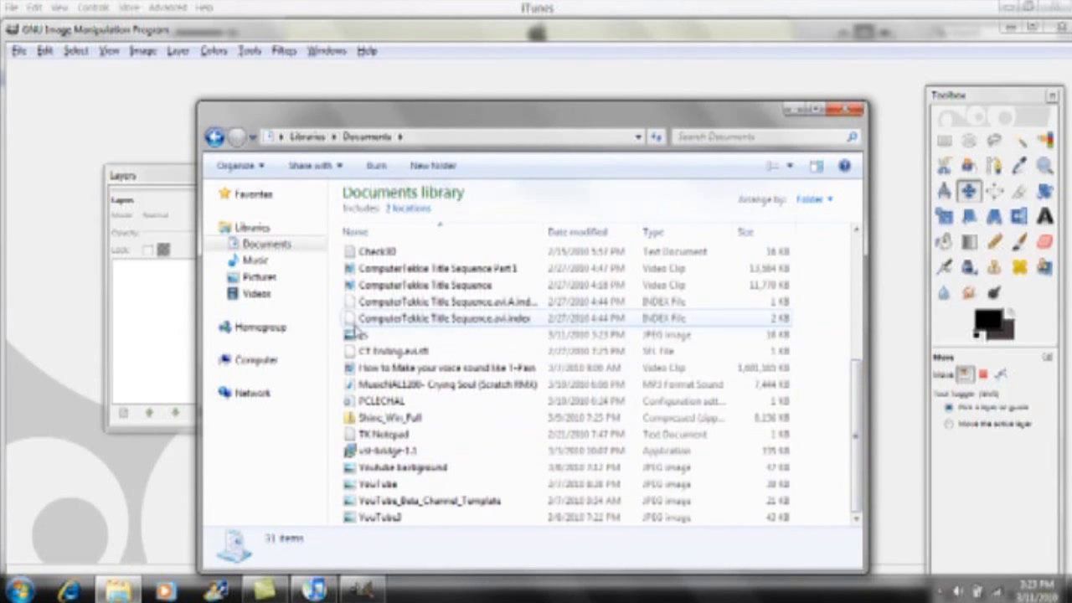
{"action": "double_click", "coordinate": [369, 334]}
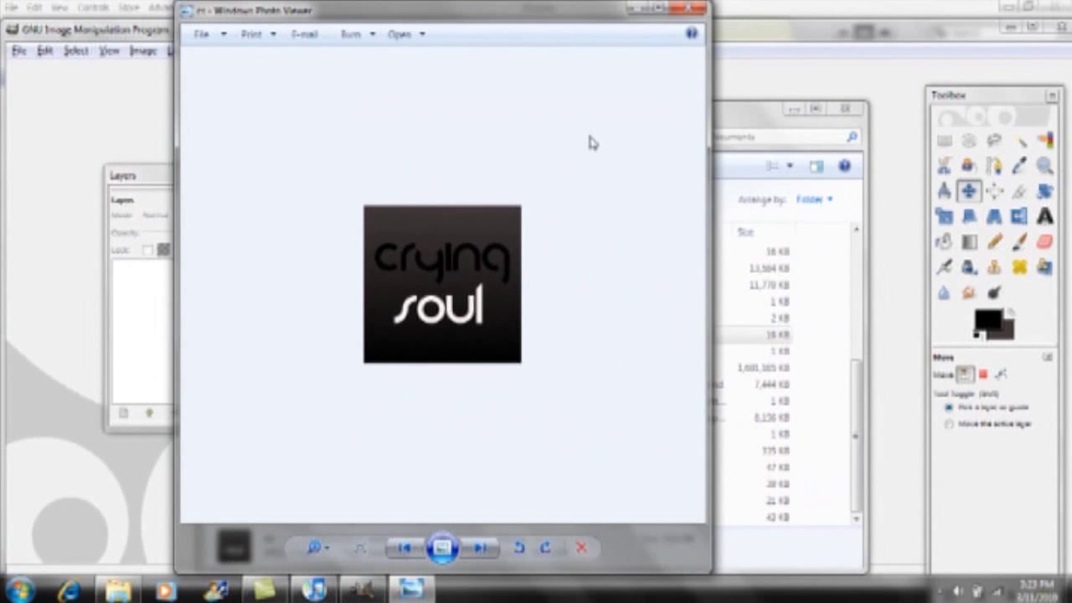
{"action": "left_click", "coordinate": [685, 11]}
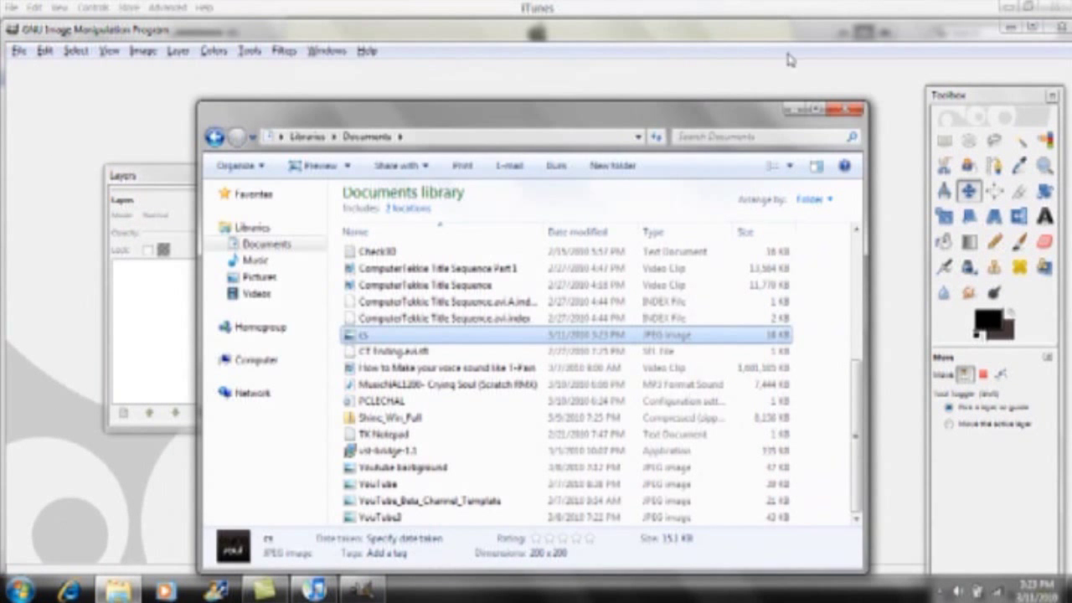
{"action": "left_click", "coordinate": [846, 111]}
{"action": "left_click", "coordinate": [1007, 31]}
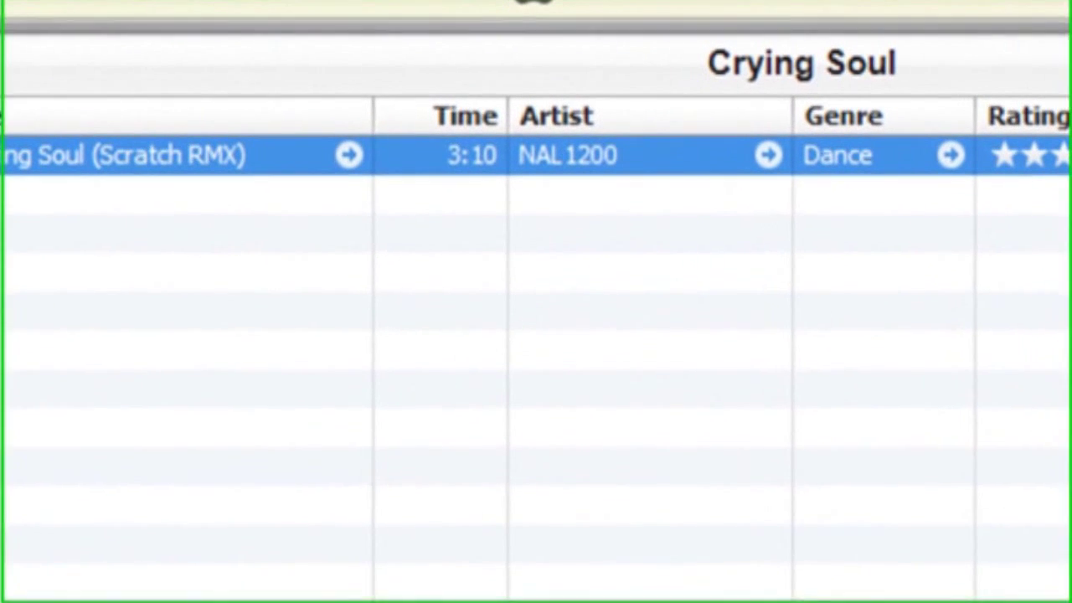
Open Get Info for the Crying Soul track and go to its Artwork tab
{"action": "right_click", "coordinate": [199, 182]}
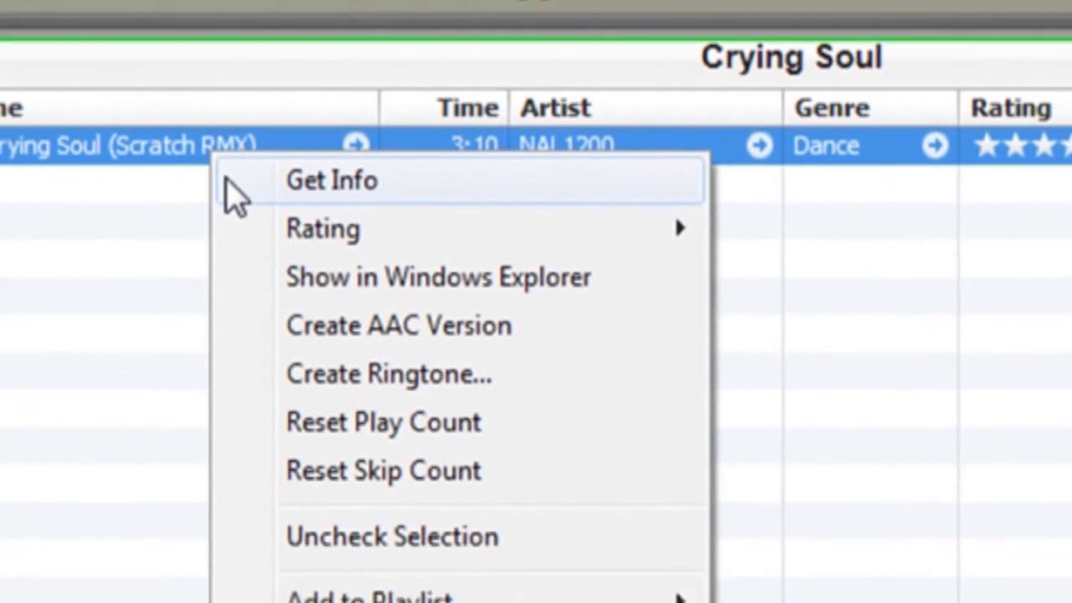
{"action": "left_click", "coordinate": [211, 194]}
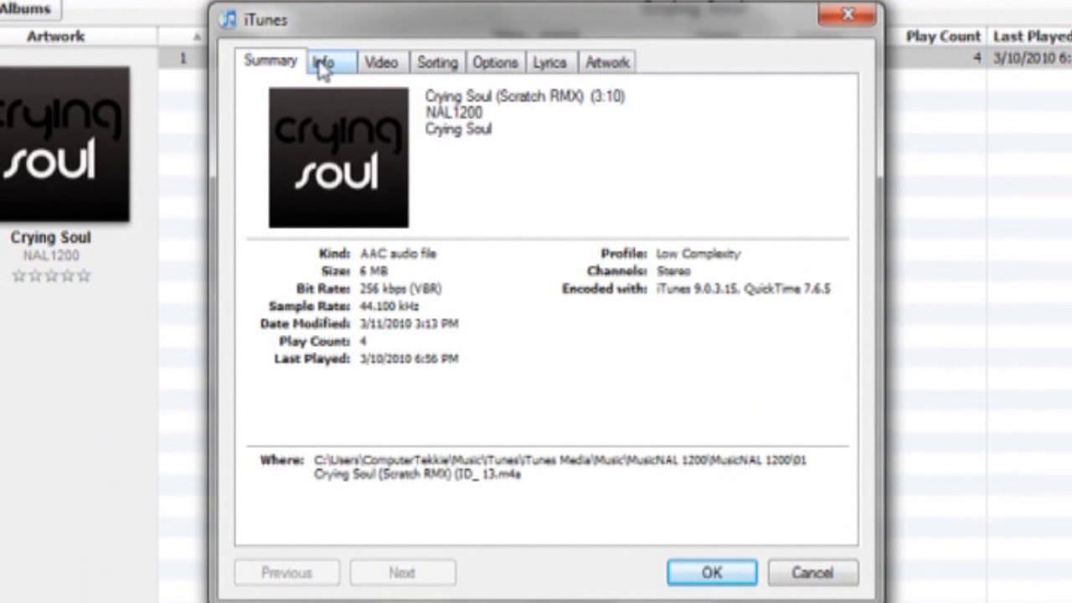
{"action": "left_click", "coordinate": [321, 67]}
{"action": "left_click", "coordinate": [391, 68]}
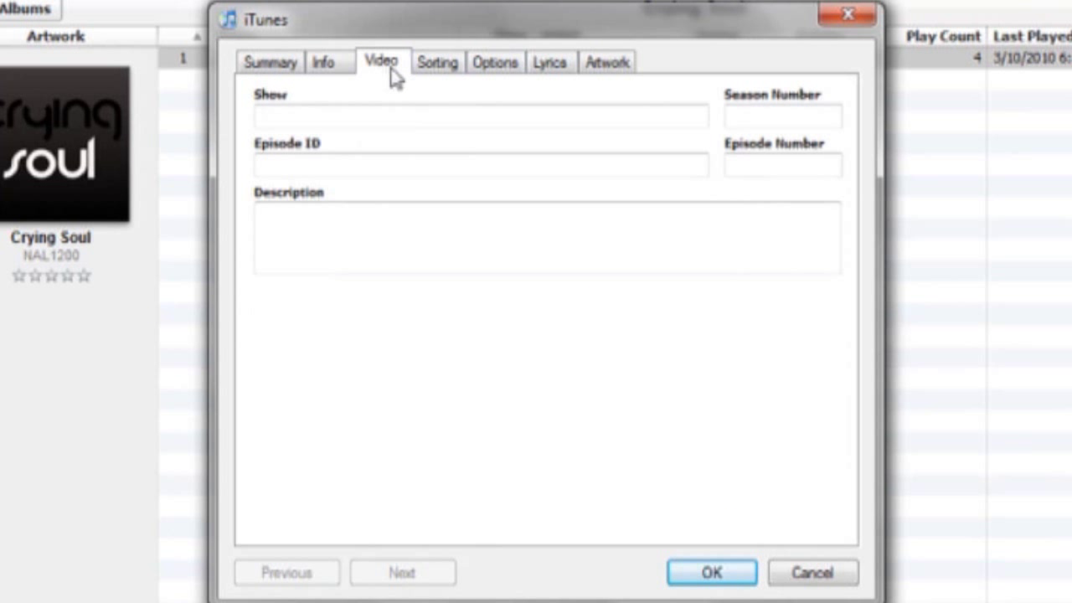
{"action": "left_click", "coordinate": [440, 82]}
{"action": "left_click", "coordinate": [492, 76]}
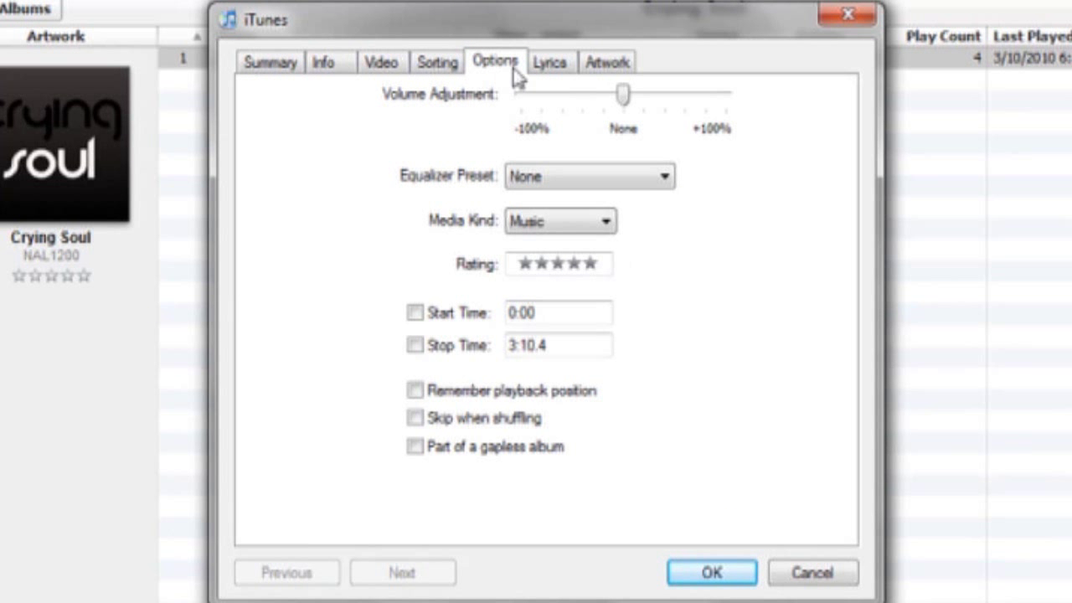
{"action": "left_click", "coordinate": [548, 67]}
{"action": "left_click", "coordinate": [597, 67]}
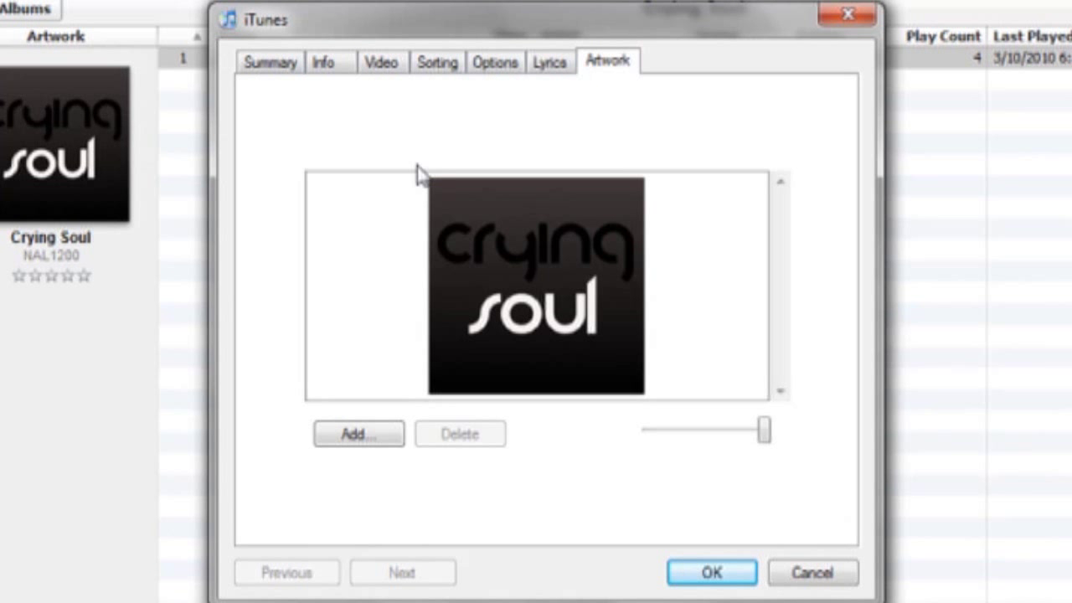
Add cs.jpg from Documents as artwork and confirm with OK
{"action": "left_click", "coordinate": [399, 442]}
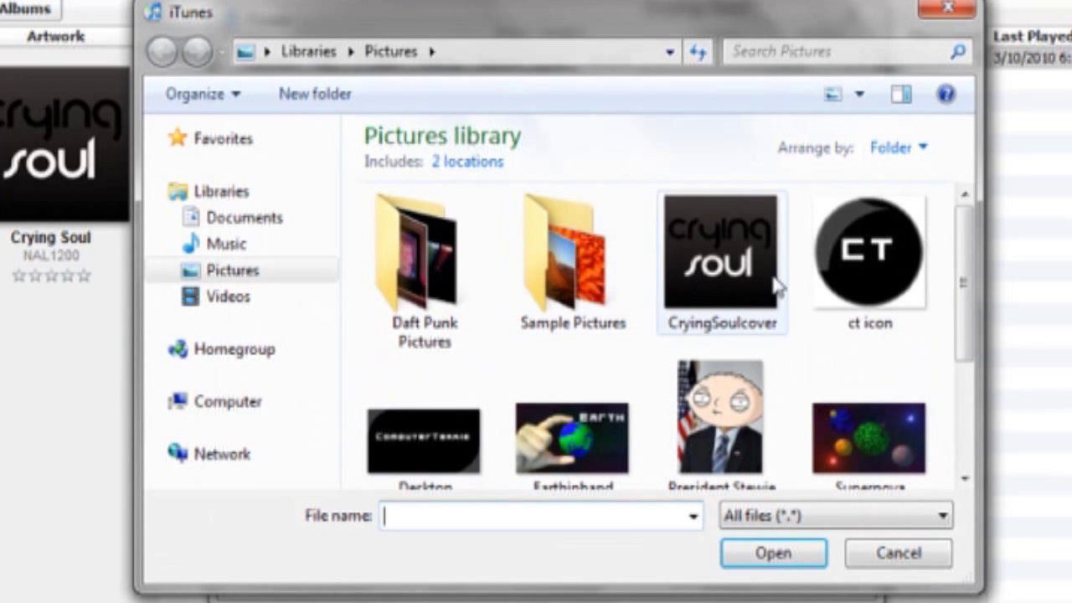
{"action": "left_click", "coordinate": [211, 219]}
{"action": "left_click_drag", "start_coordinate": [970, 261], "coordinate": [974, 377]}
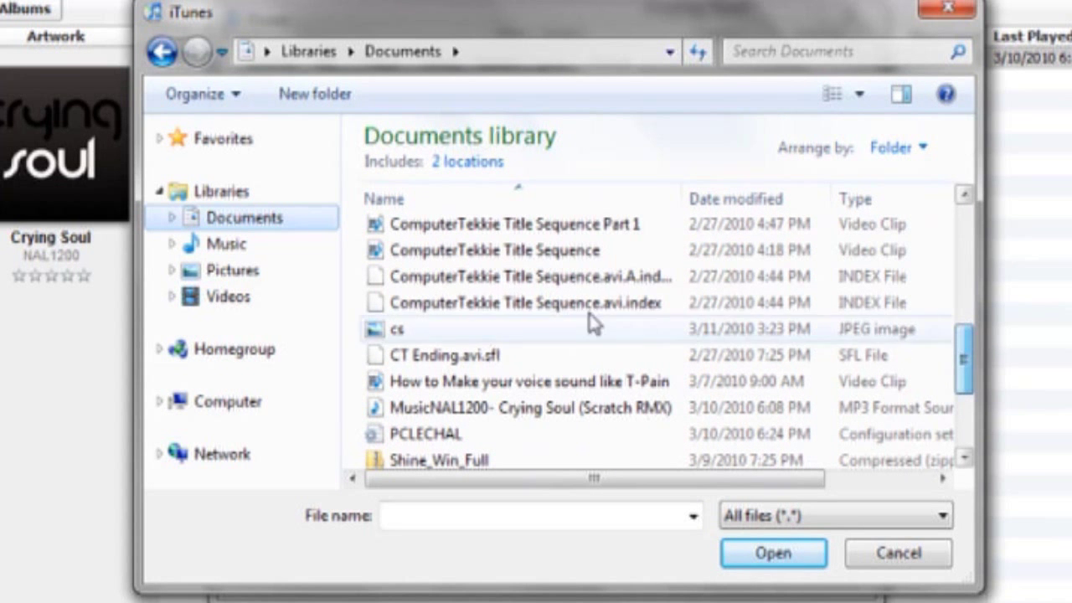
{"action": "left_click", "coordinate": [558, 336]}
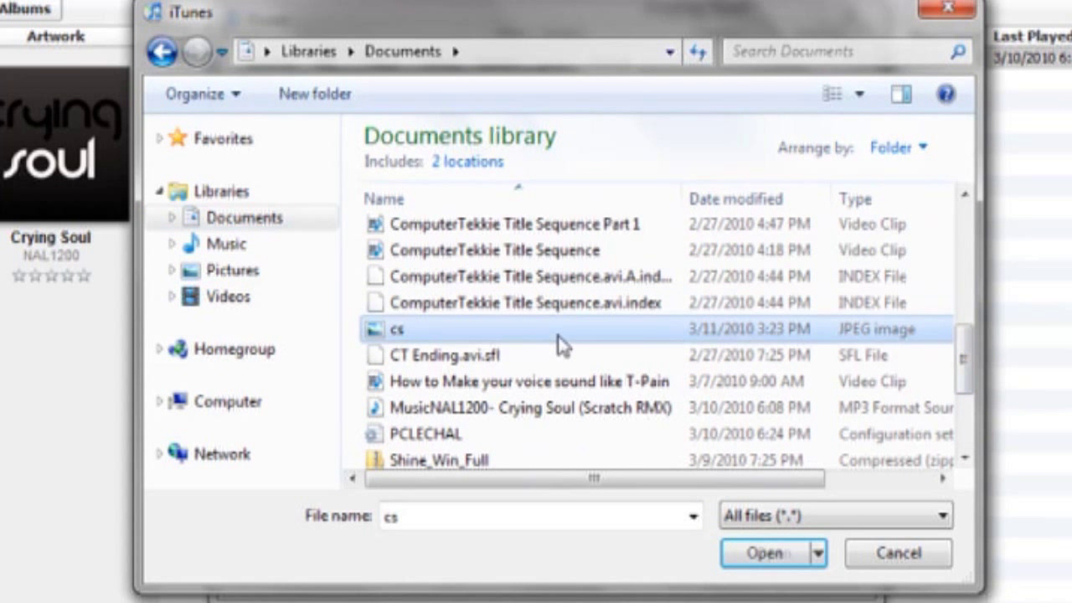
{"action": "left_click", "coordinate": [748, 555]}
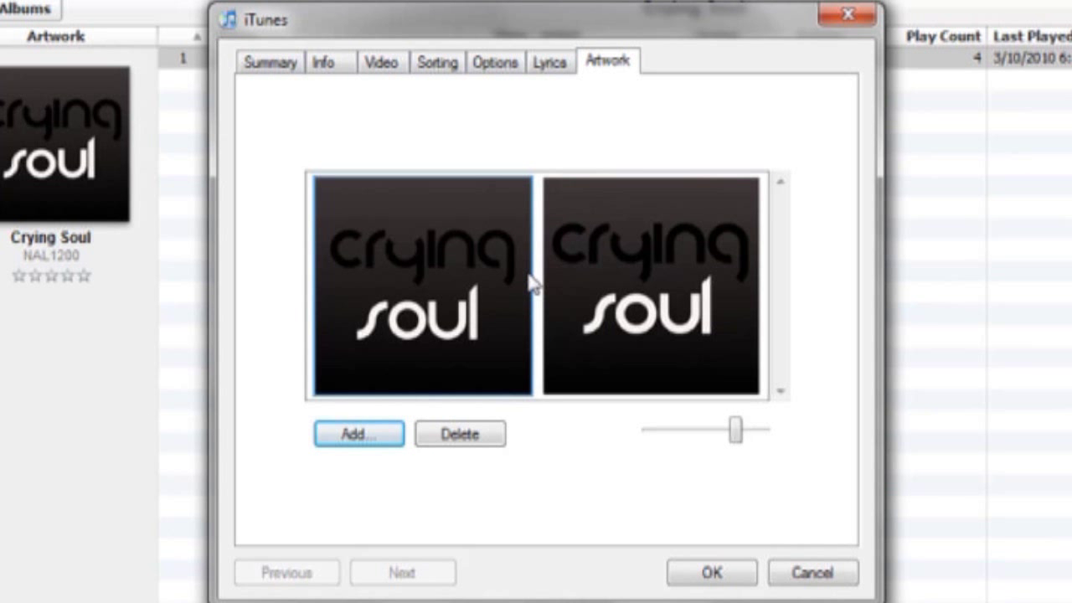
{"action": "left_click", "coordinate": [689, 576]}
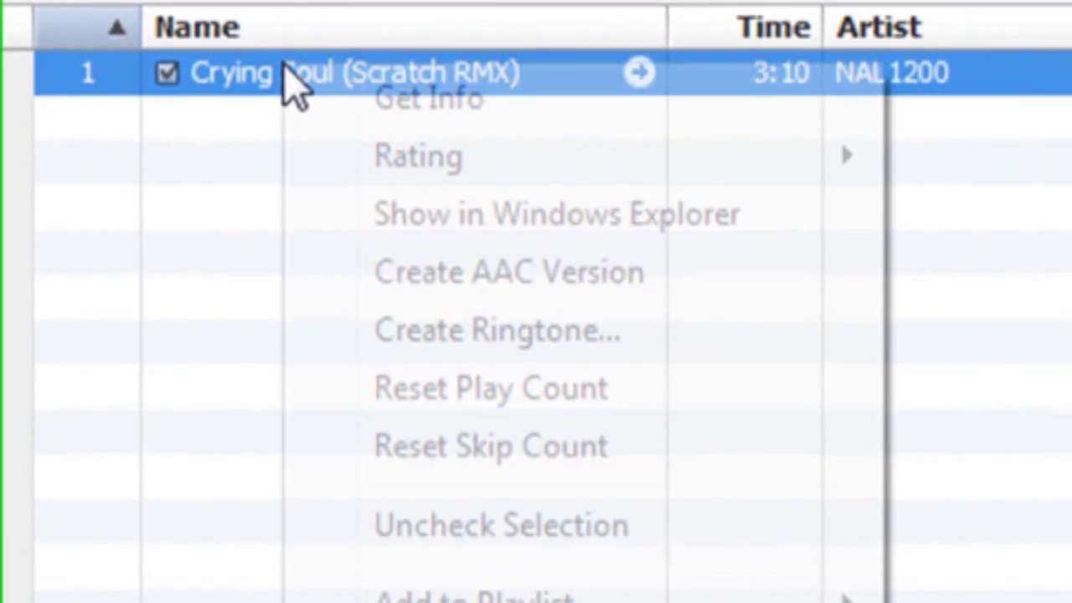
Delete the first of the two artwork images on the Crying Soul track and confirm
{"action": "right_click", "coordinate": [909, 57]}
{"action": "left_click", "coordinate": [310, 92]}
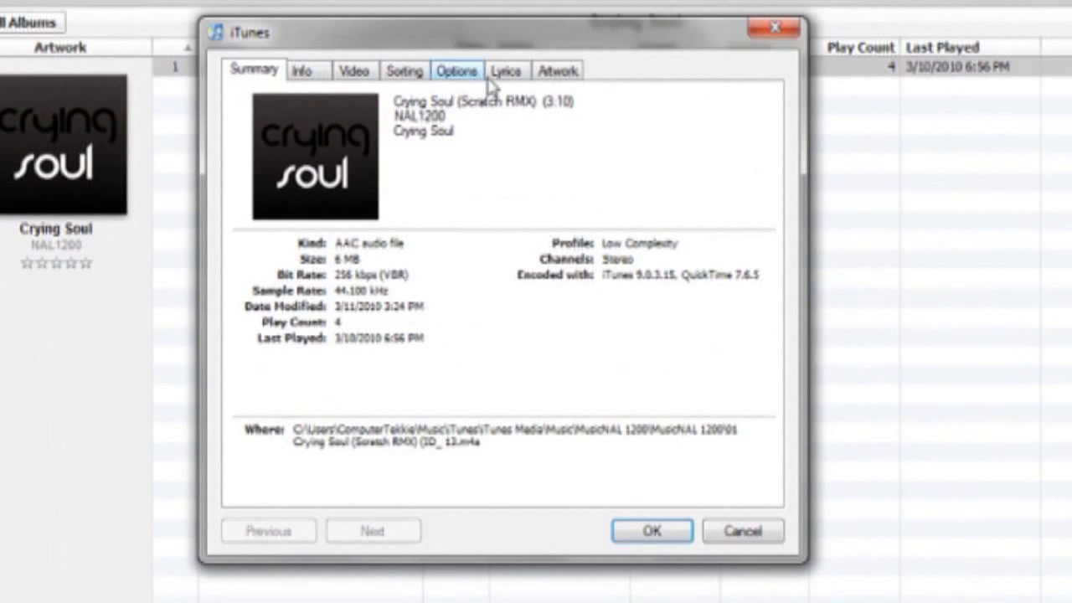
{"action": "left_click", "coordinate": [553, 72]}
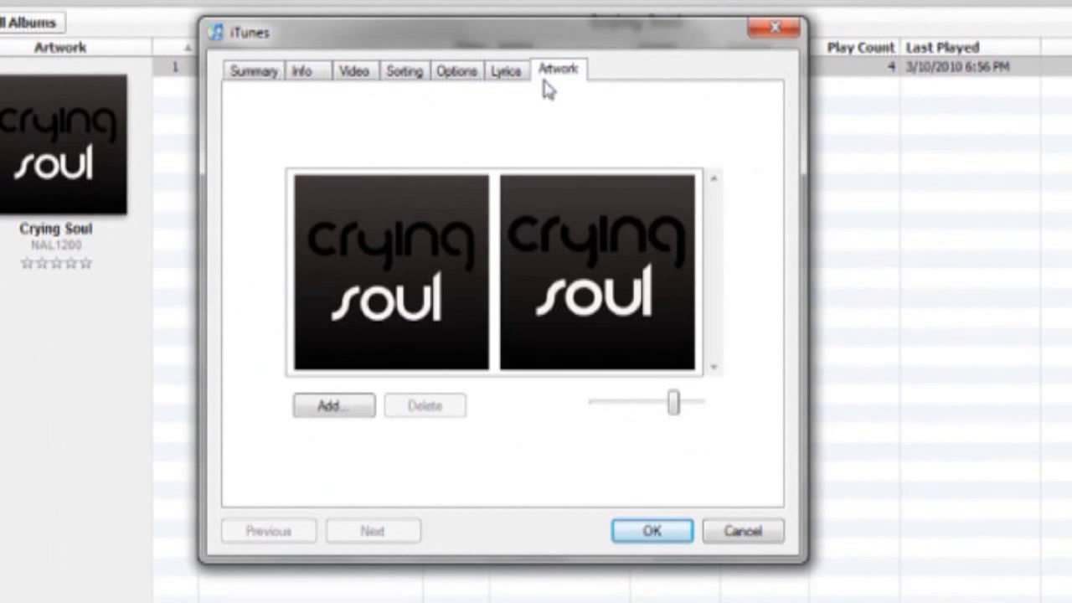
{"action": "left_click", "coordinate": [433, 264]}
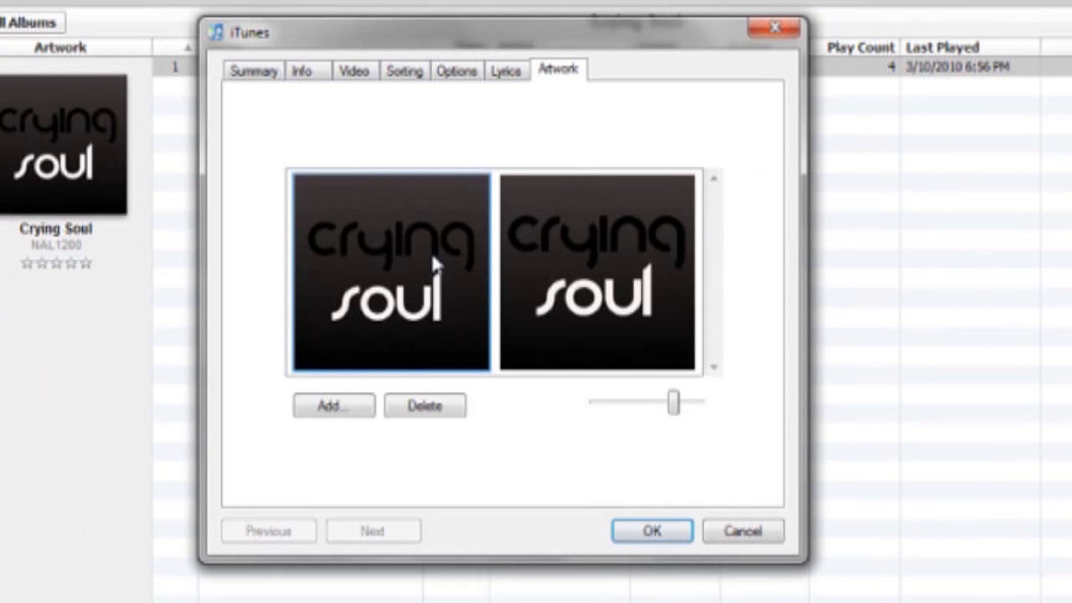
{"action": "left_click", "coordinate": [444, 407]}
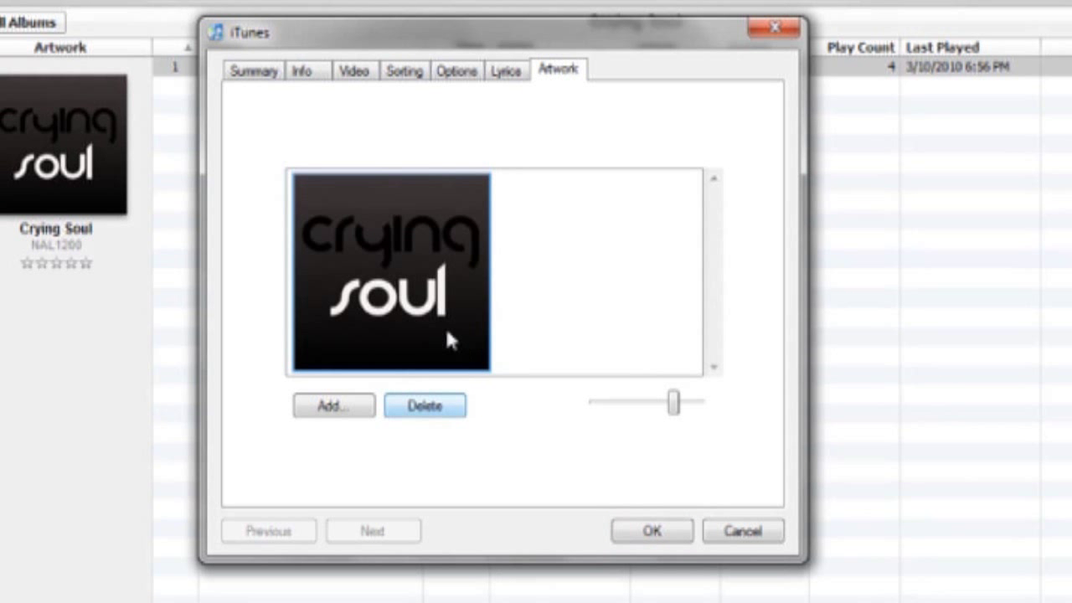
{"action": "left_click", "coordinate": [643, 536]}
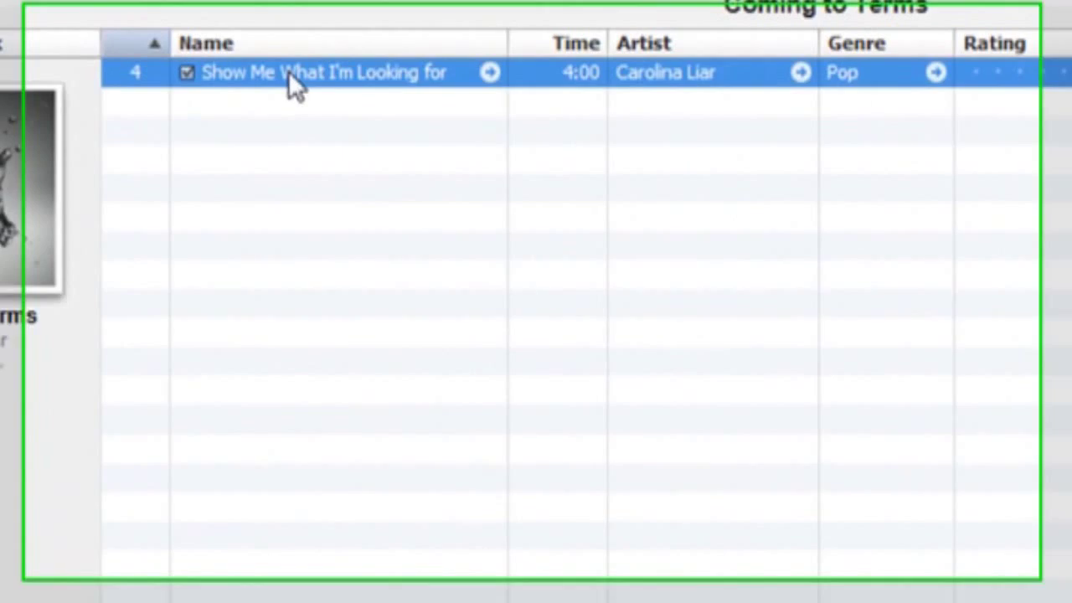
Add cs.jpg from Documents as artwork for 'Show Me What I'm Looking for' and confirm
{"action": "right_click", "coordinate": [371, 96]}
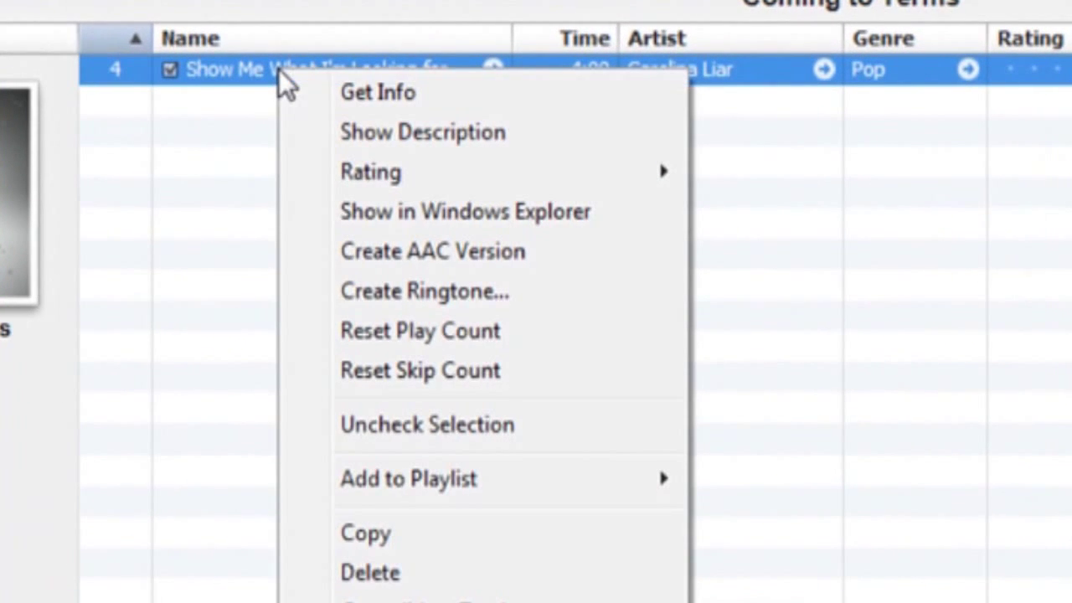
{"action": "left_click", "coordinate": [301, 97]}
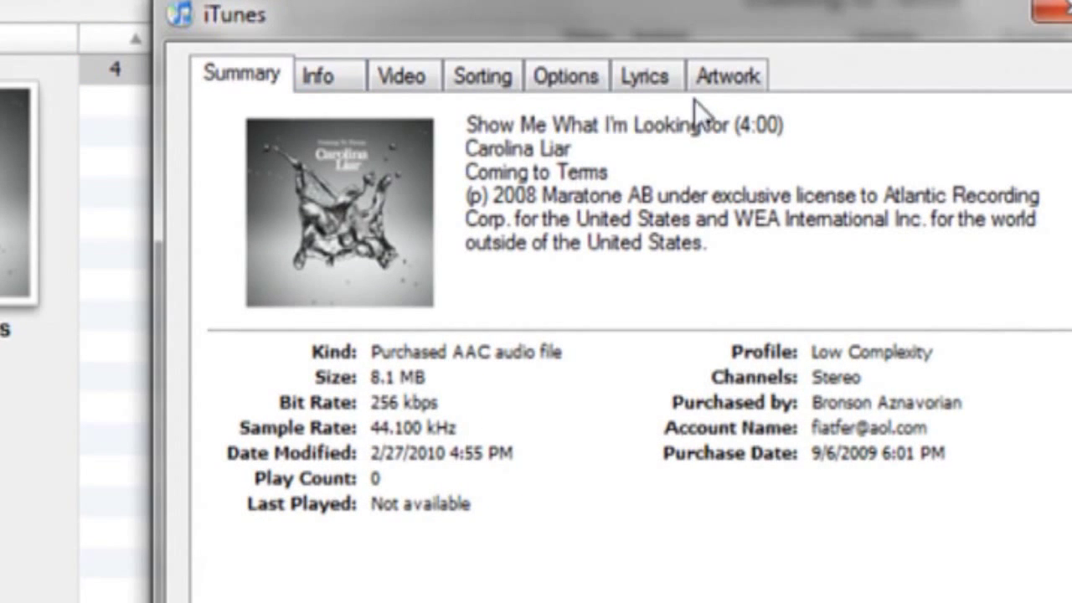
{"action": "left_click", "coordinate": [699, 82]}
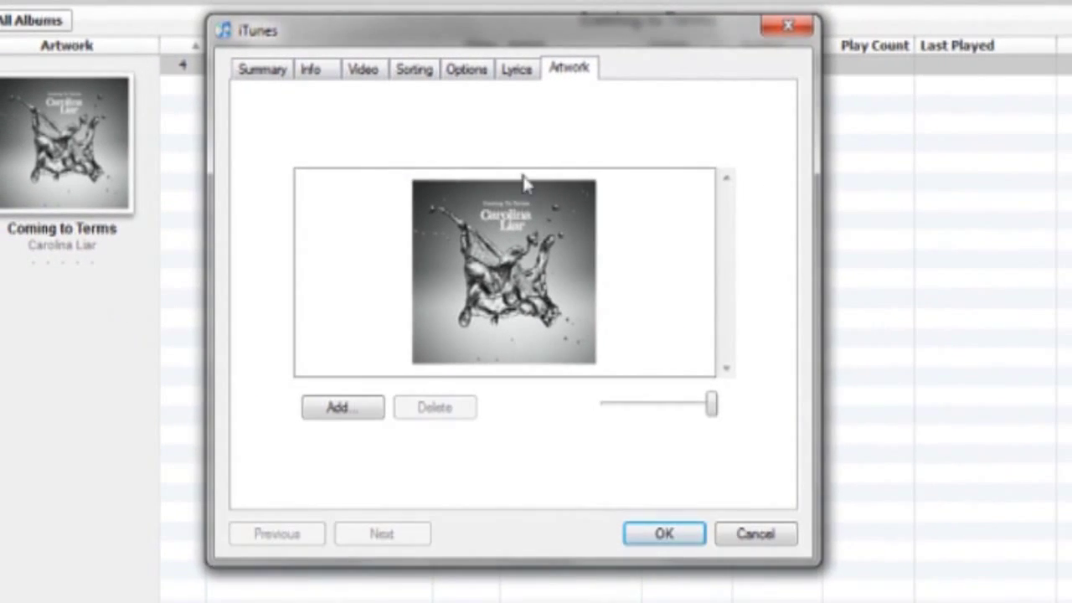
{"action": "left_click", "coordinate": [344, 407]}
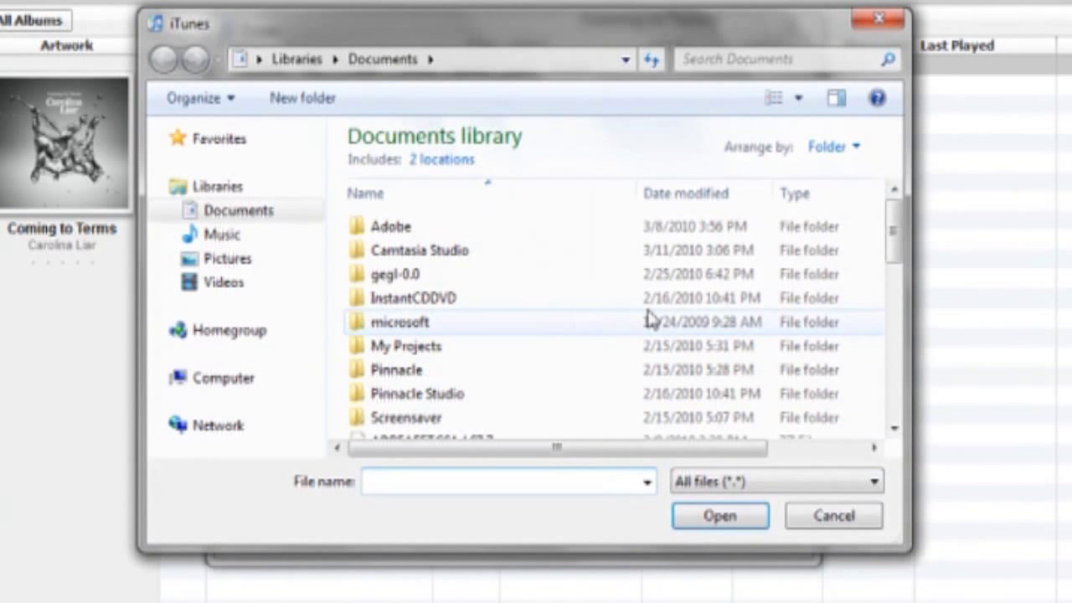
{"action": "left_click_drag", "start_coordinate": [894, 251], "coordinate": [899, 354]}
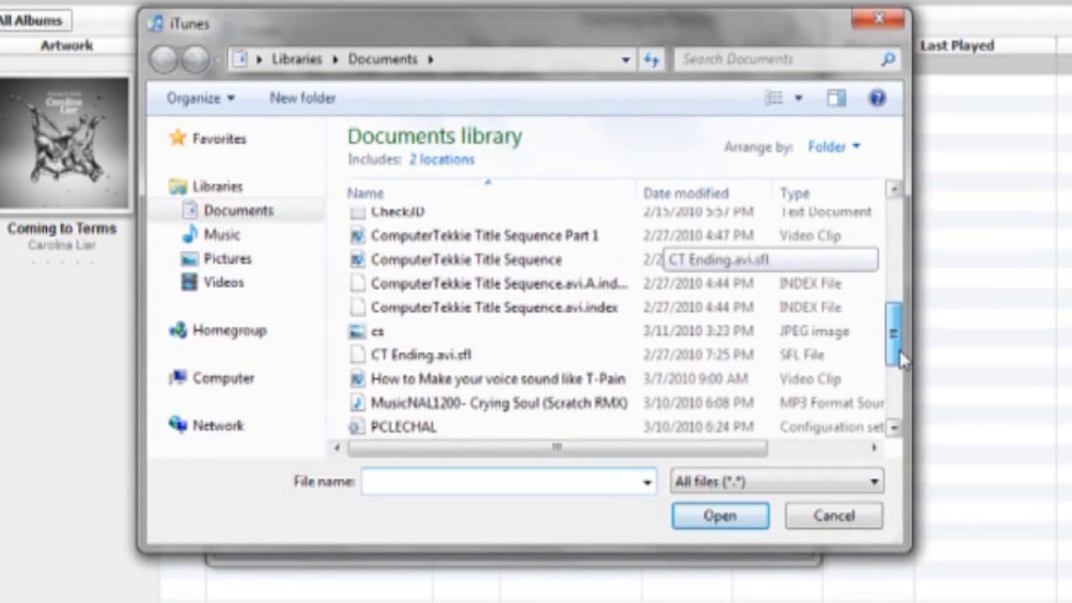
{"action": "left_click", "coordinate": [840, 335]}
{"action": "left_click", "coordinate": [719, 516]}
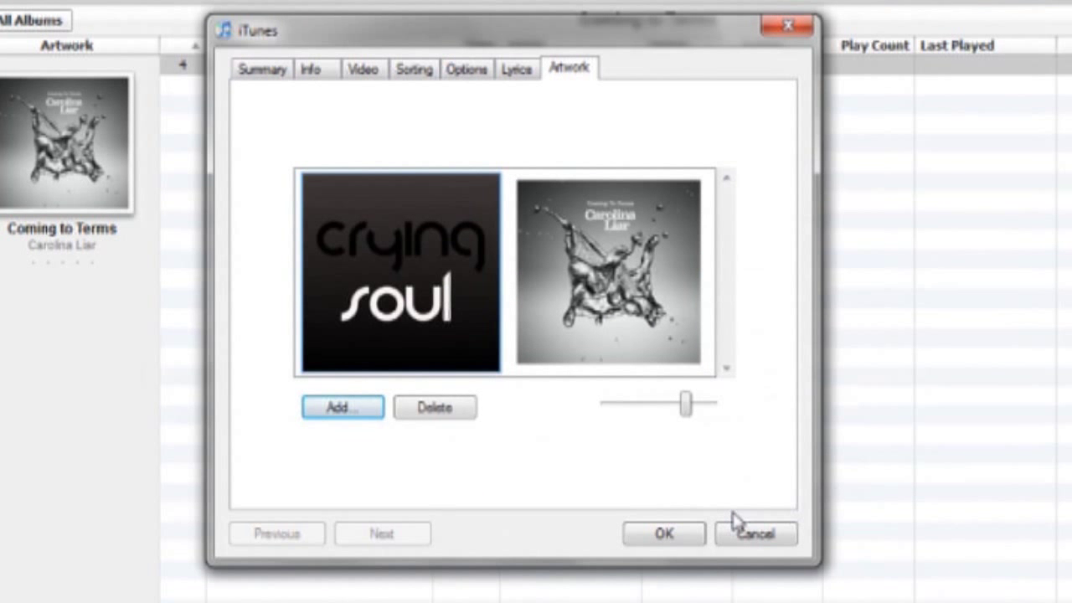
{"action": "left_click", "coordinate": [600, 355]}
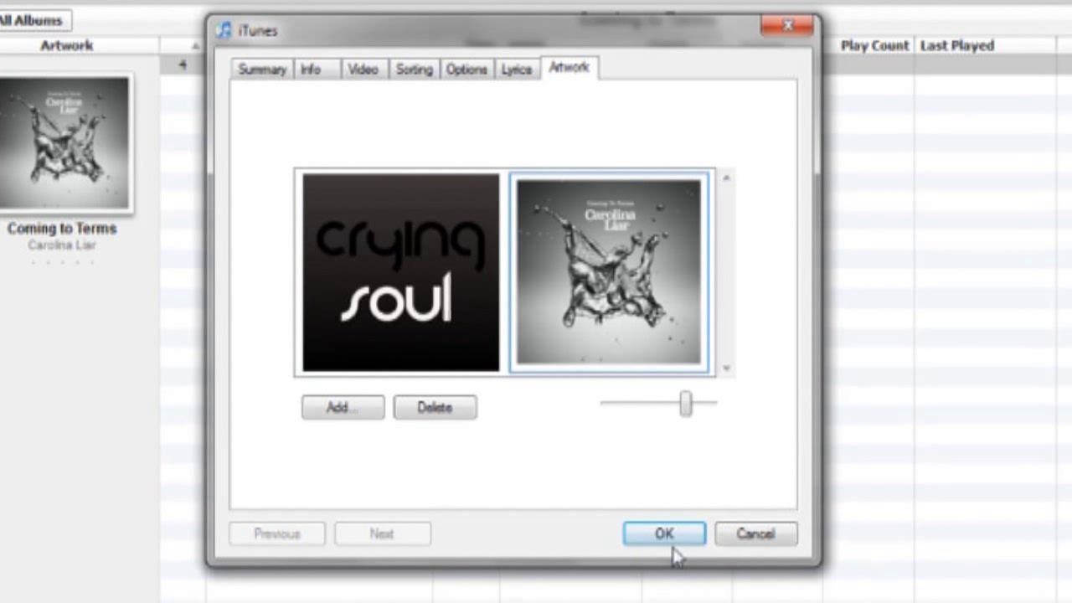
{"action": "left_click", "coordinate": [433, 350]}
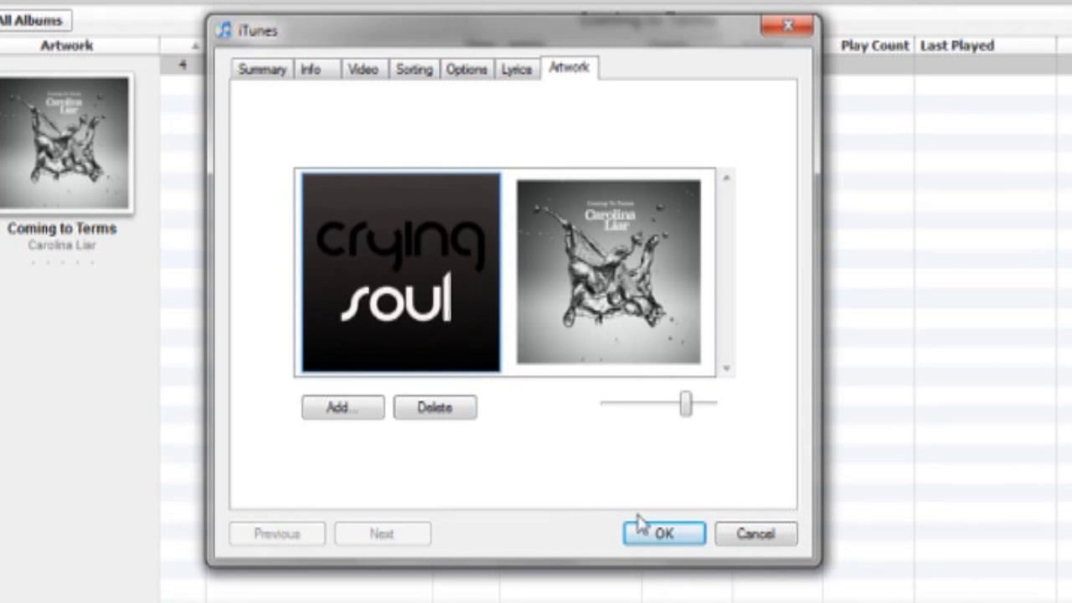
{"action": "left_click", "coordinate": [658, 536]}
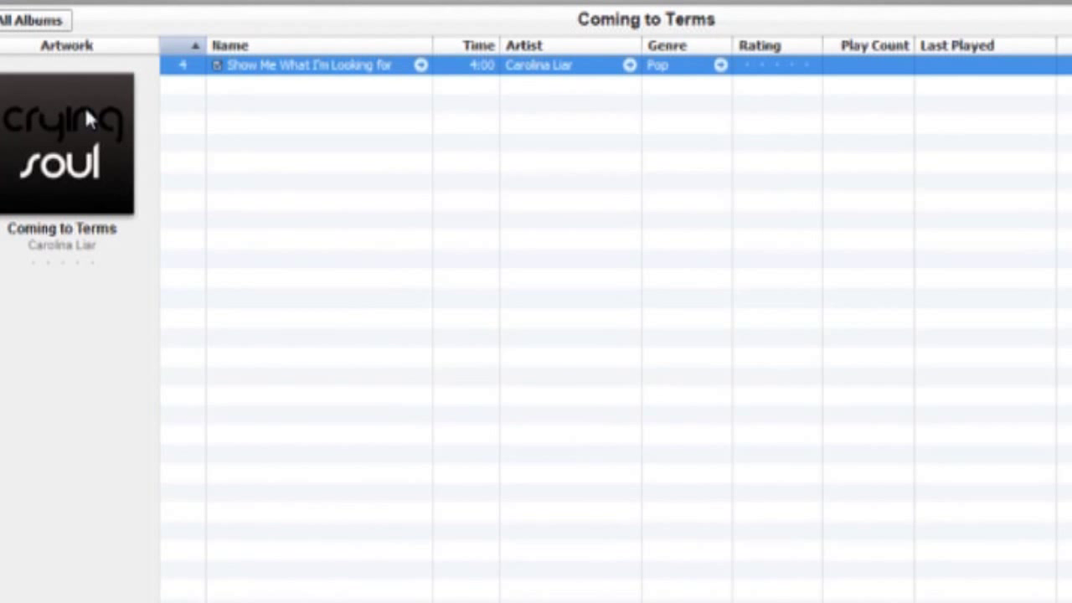
Inspect the artwork of Show Me What I'm Looking for, checking the Carolina Liar cover
{"action": "right_click", "coordinate": [285, 71]}
{"action": "left_click", "coordinate": [305, 78]}
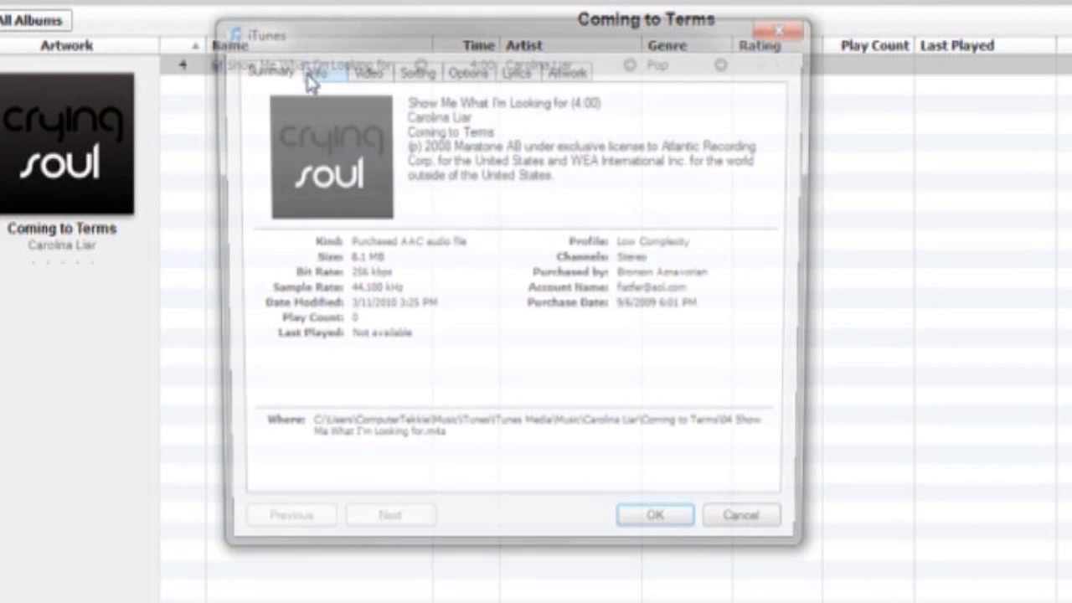
{"action": "left_click", "coordinate": [568, 69]}
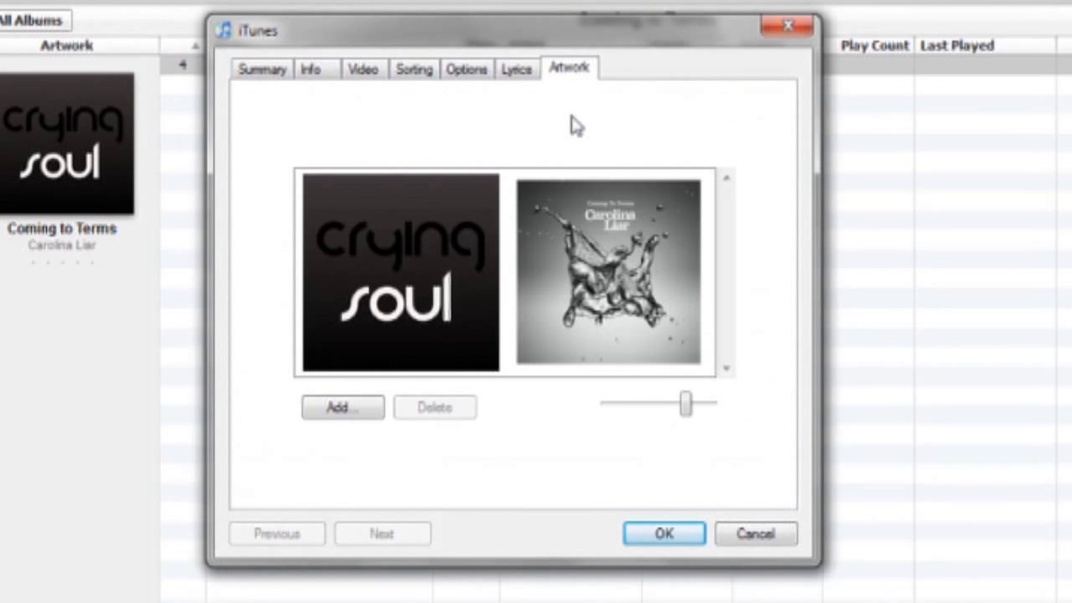
{"action": "left_click", "coordinate": [570, 249]}
{"action": "left_click", "coordinate": [665, 534]}
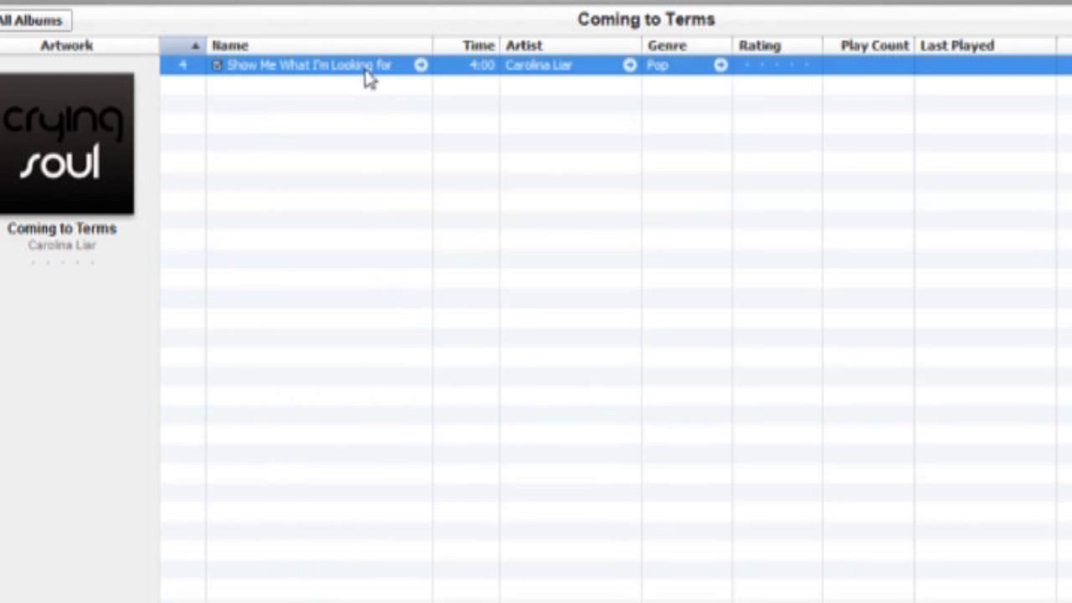
Delete the crying soul image from the song's artwork in Get Info
{"action": "right_click", "coordinate": [368, 75]}
{"action": "left_click", "coordinate": [385, 87]}
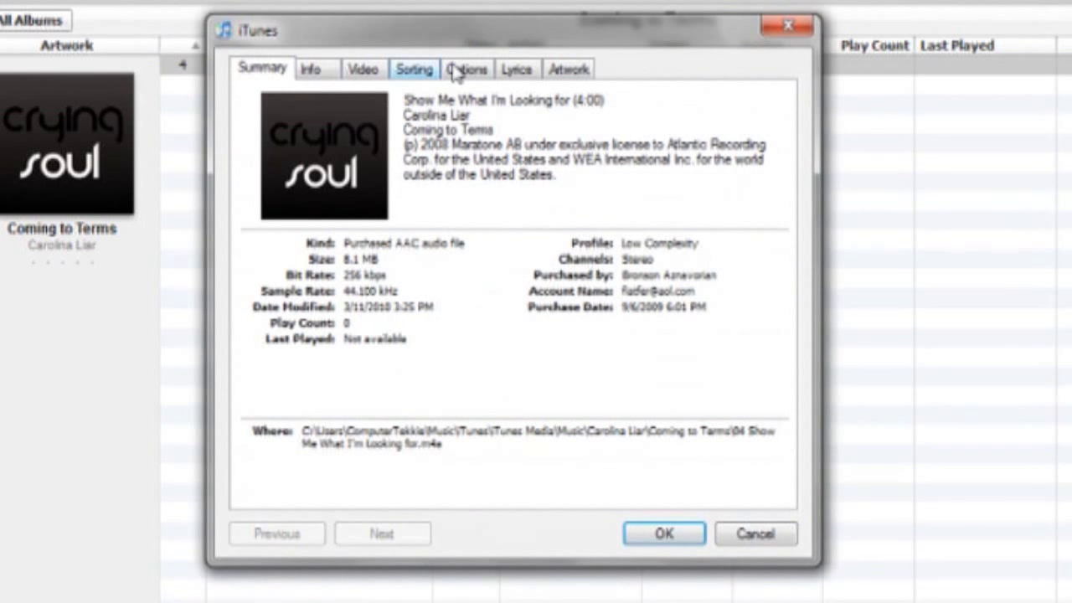
{"action": "left_click", "coordinate": [546, 72]}
{"action": "left_click", "coordinate": [355, 369]}
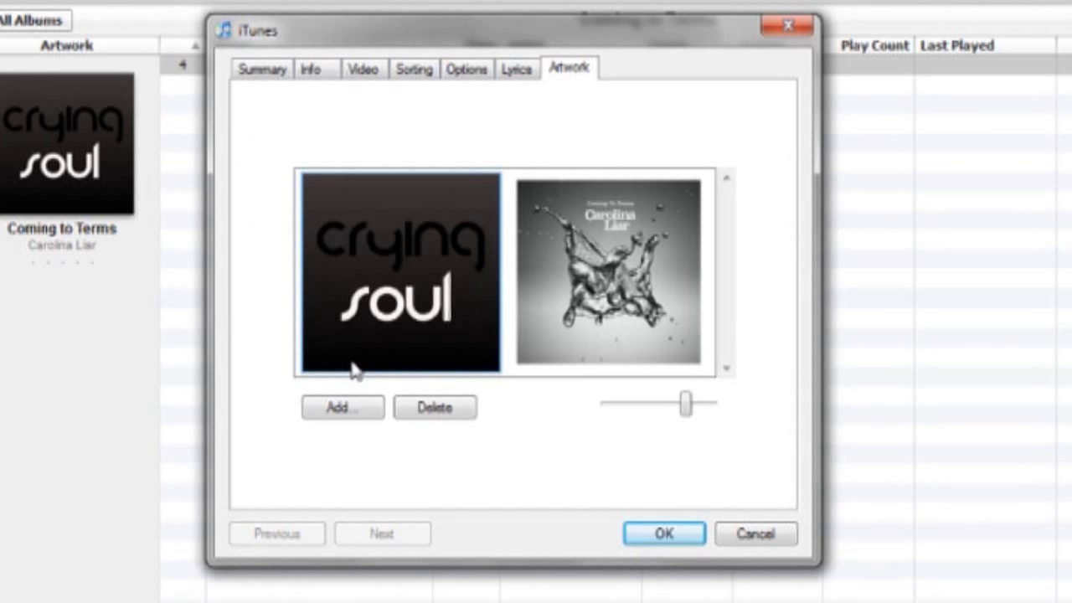
{"action": "left_click", "coordinate": [425, 409]}
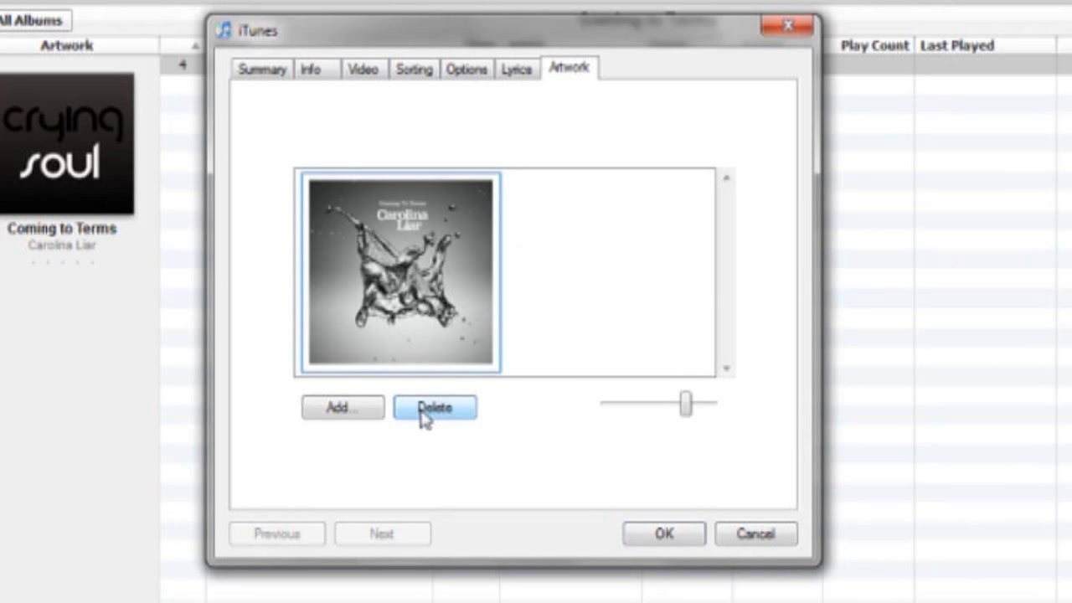